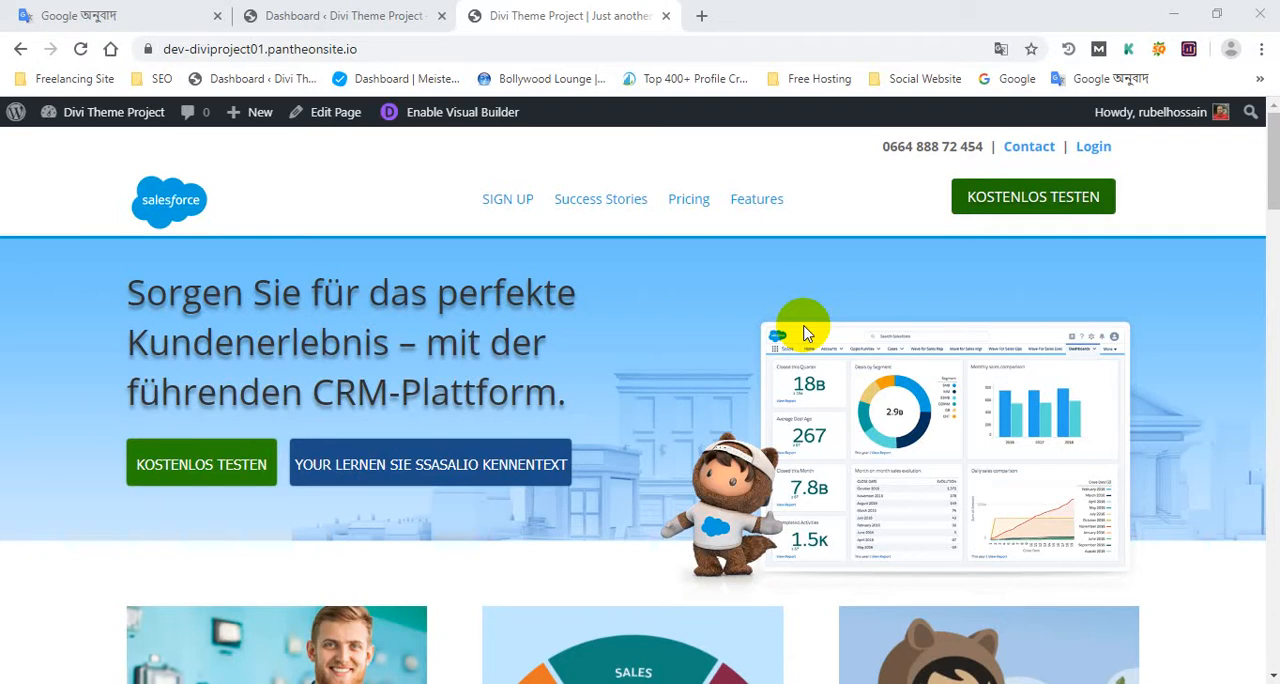
Step: Review the live Divi homepage from its header and hero banner down through the content sections to the footer
scroll(817, 343, down, 6)
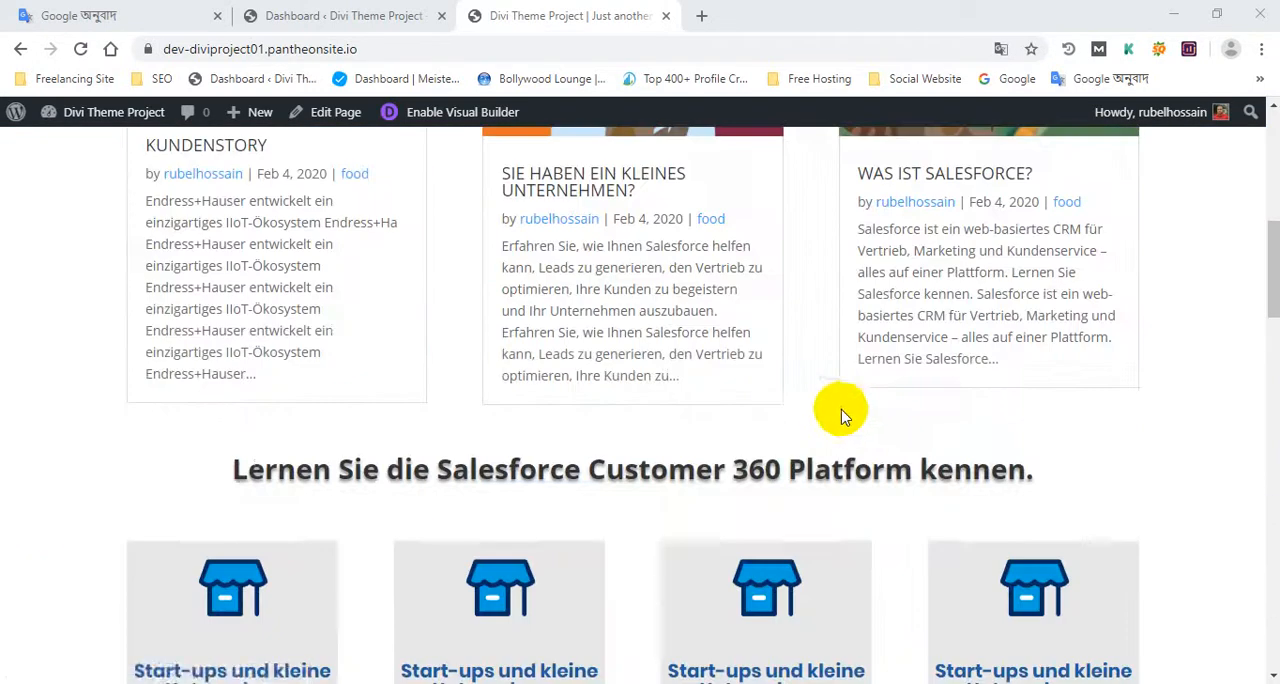
scroll(843, 414, up, 1)
scroll(868, 420, up, 5)
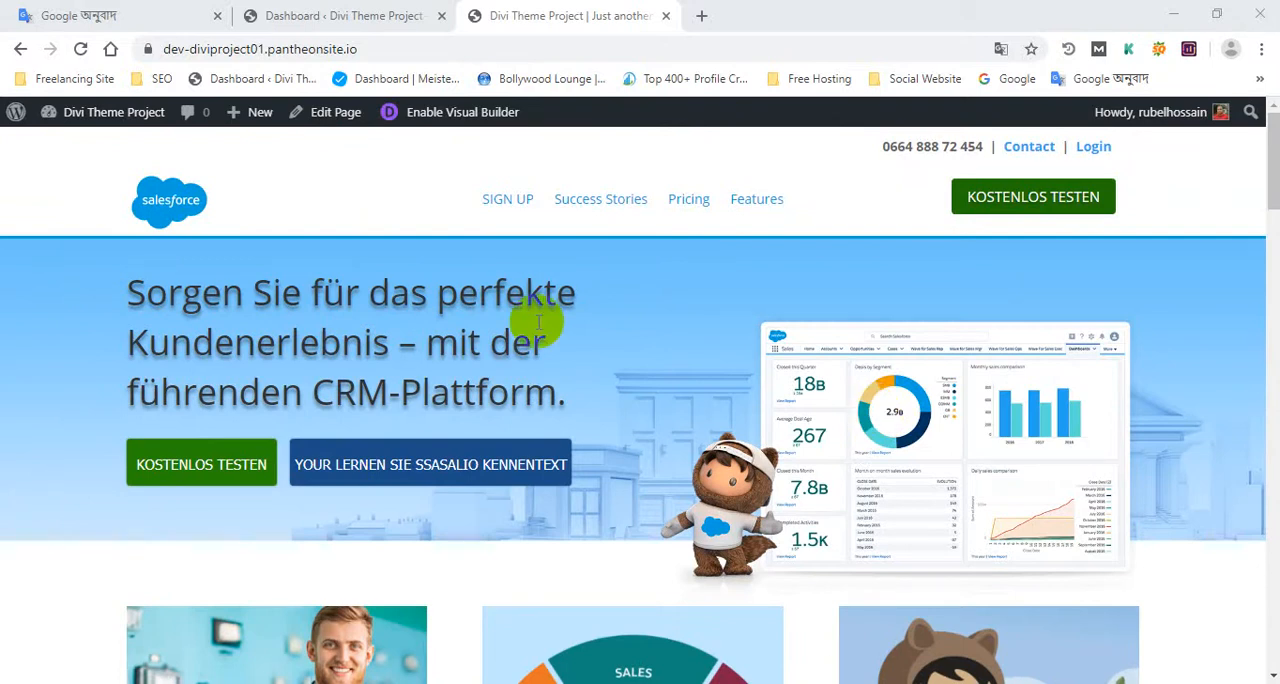
scroll(380, 280, down, 10)
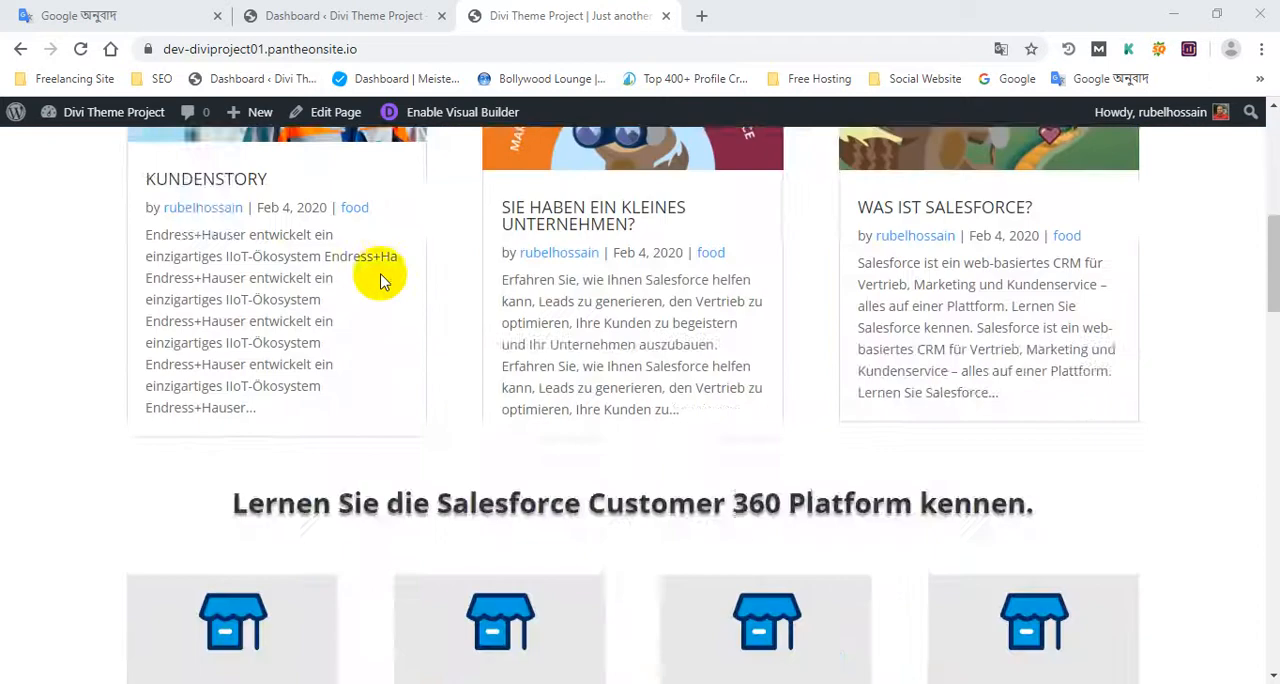
scroll(380, 285, down, 15)
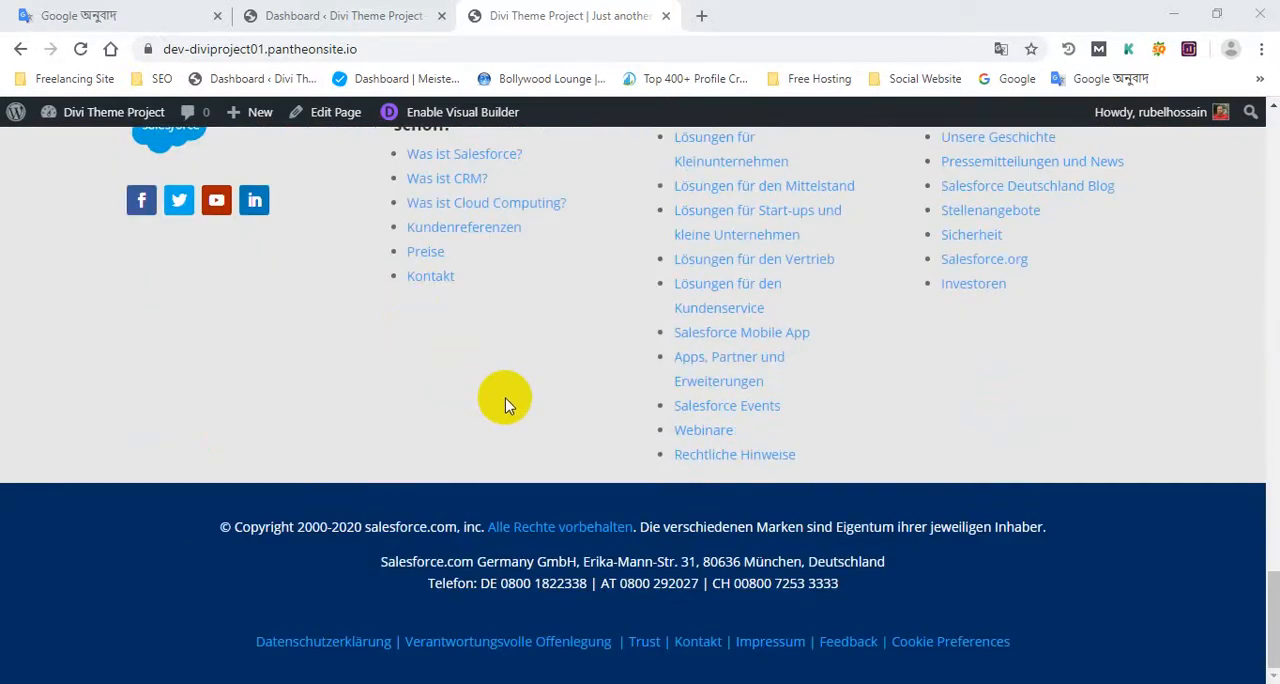
scroll(482, 400, up, 1)
scroll(482, 400, up, 7)
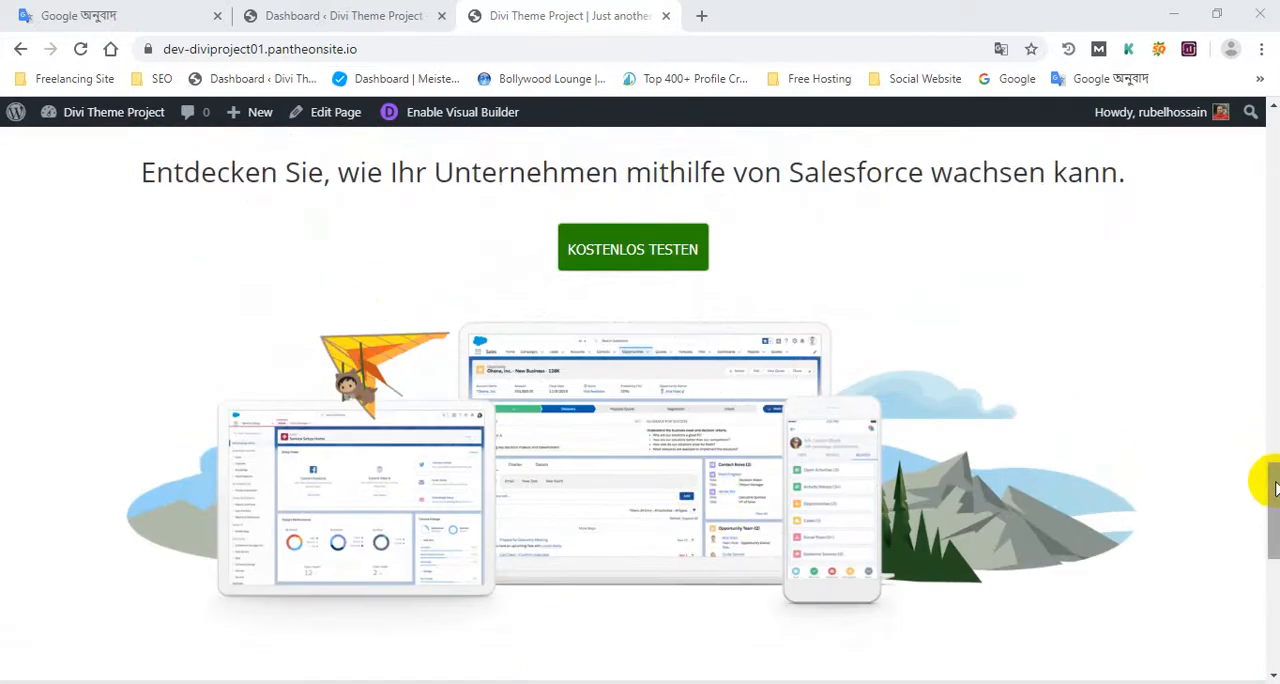
drag(1266, 480, 1237, 137)
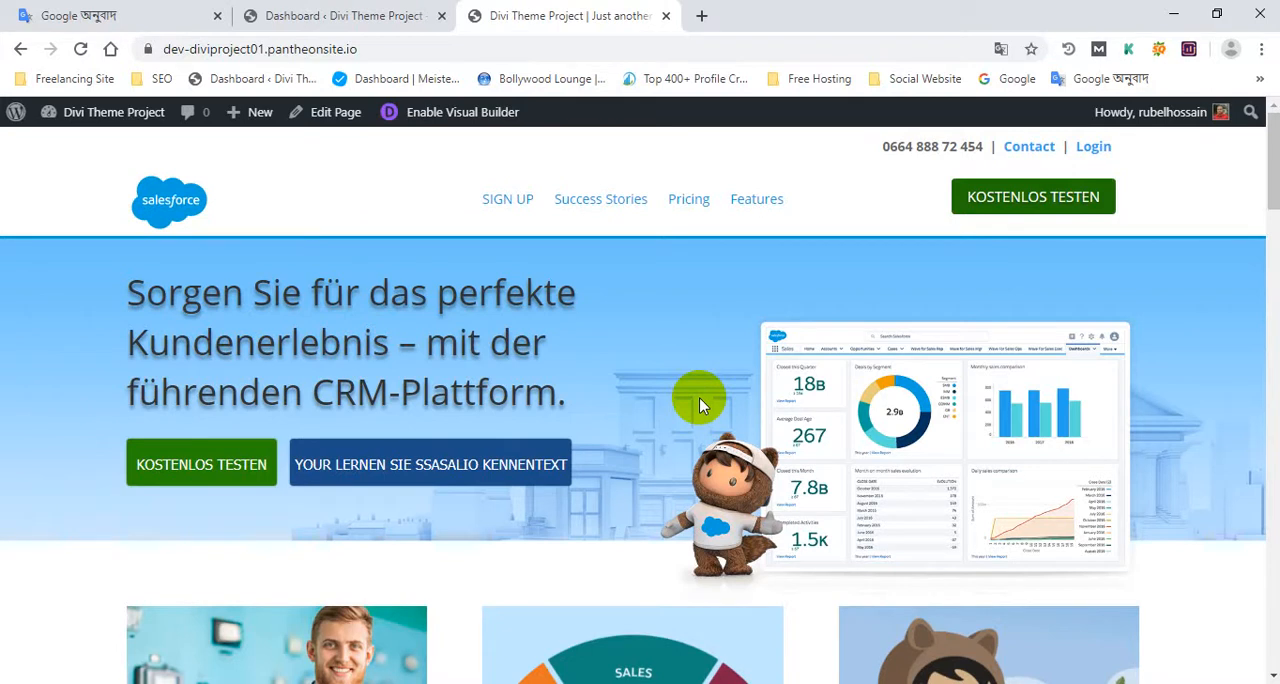
scroll(696, 385, down, 2)
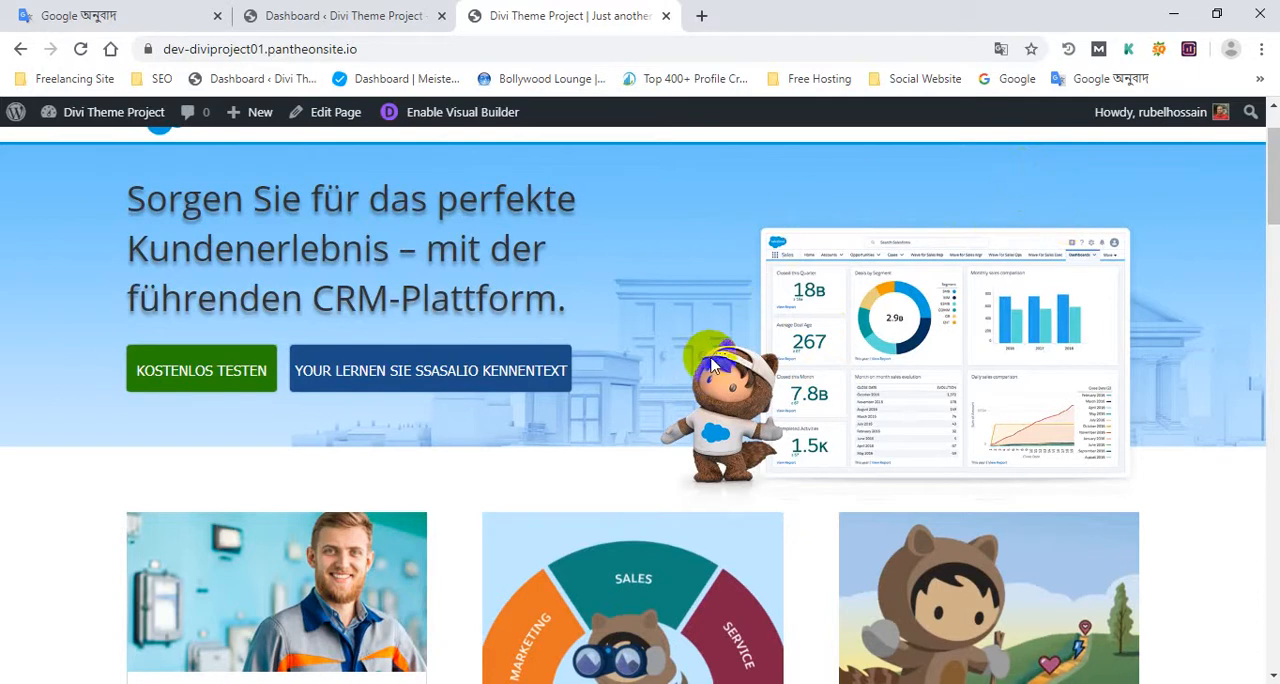
scroll(700, 360, up, 1)
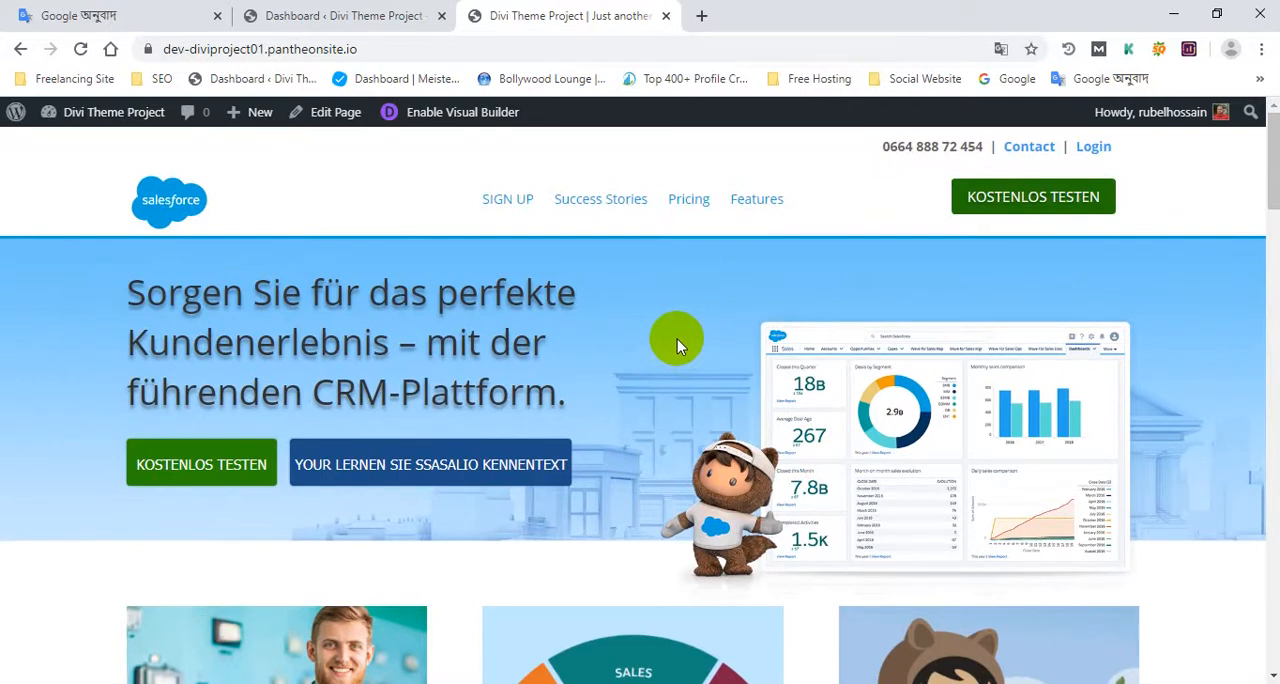
scroll(678, 369, down, 4)
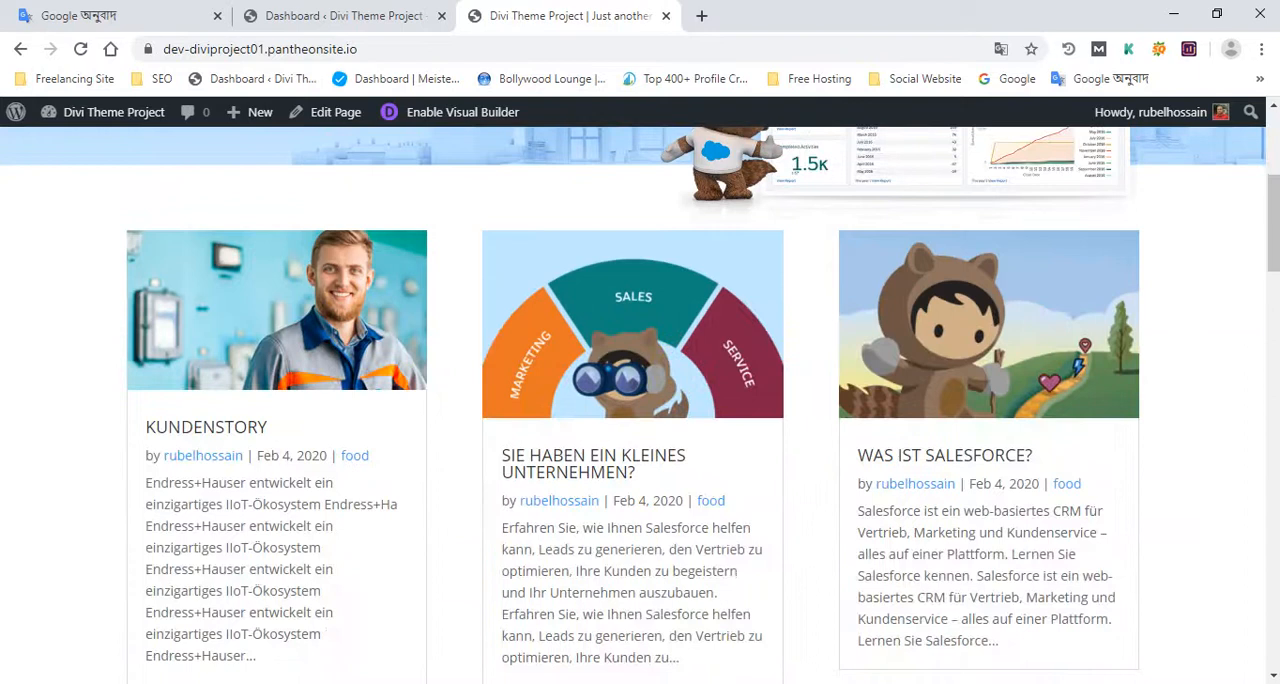
drag(1272, 247, 1265, 145)
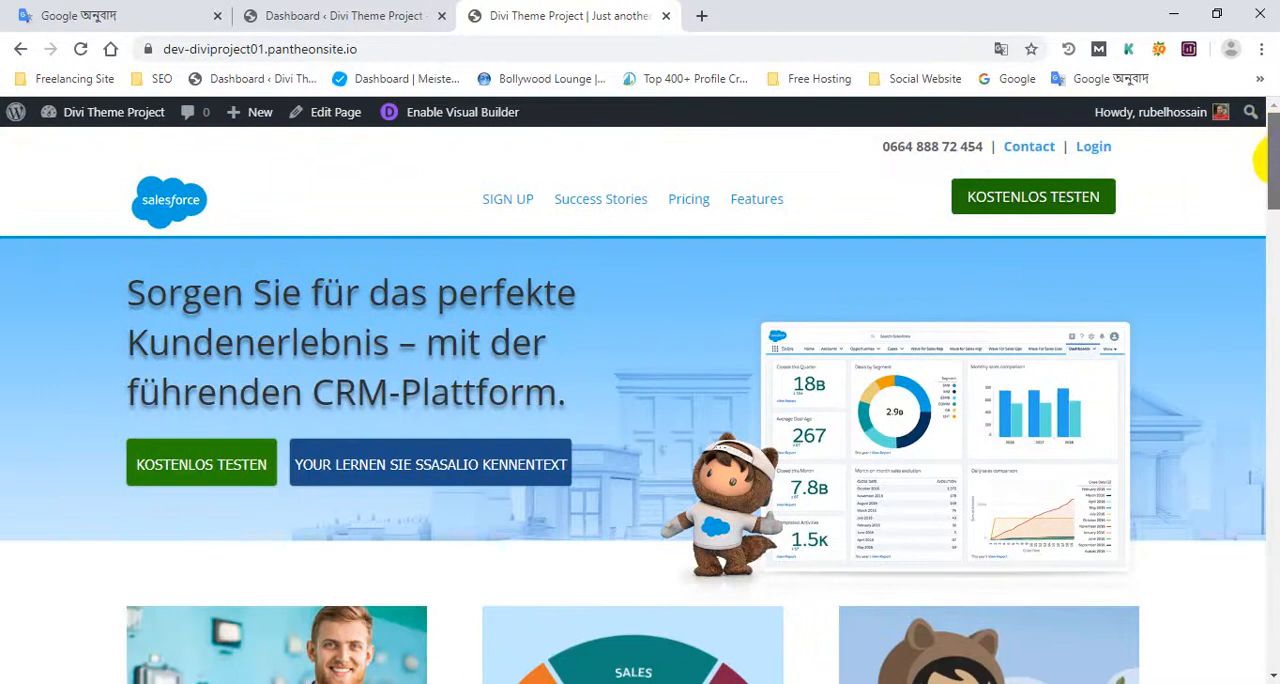
drag(1268, 158, 1256, 122)
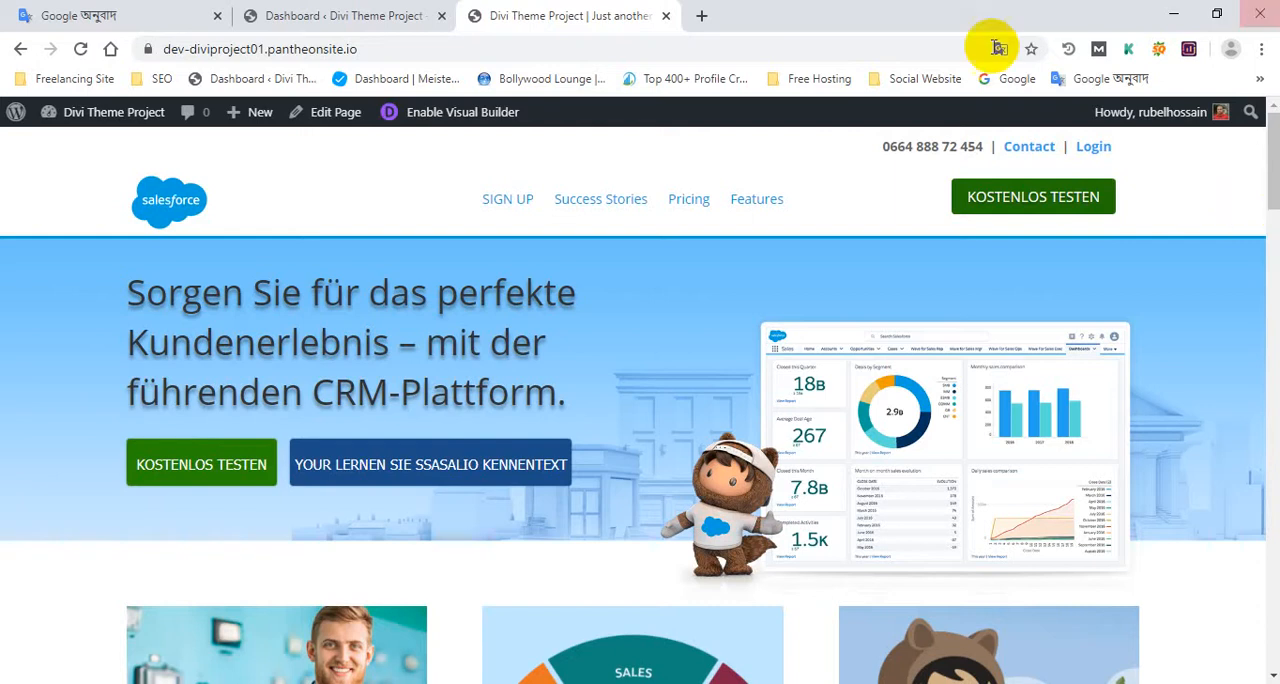
scroll(500, 400, down, 15)
scroll(487, 395, down, 12)
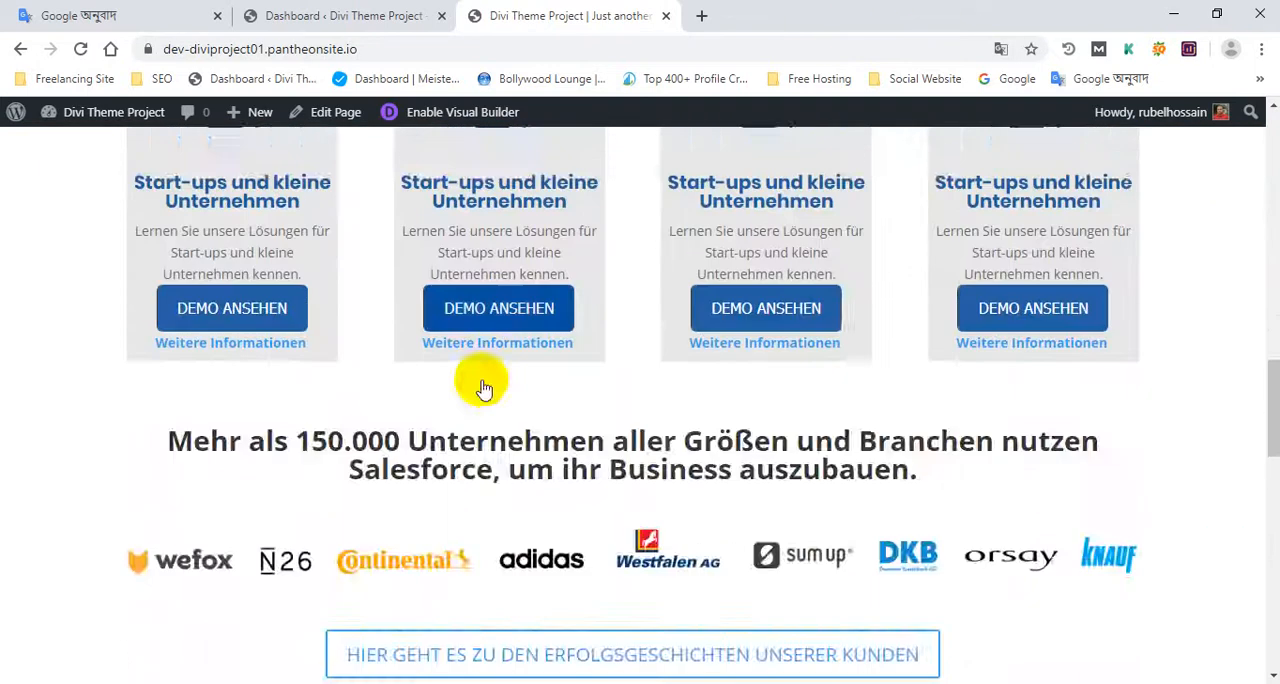
scroll(485, 388, down, 5)
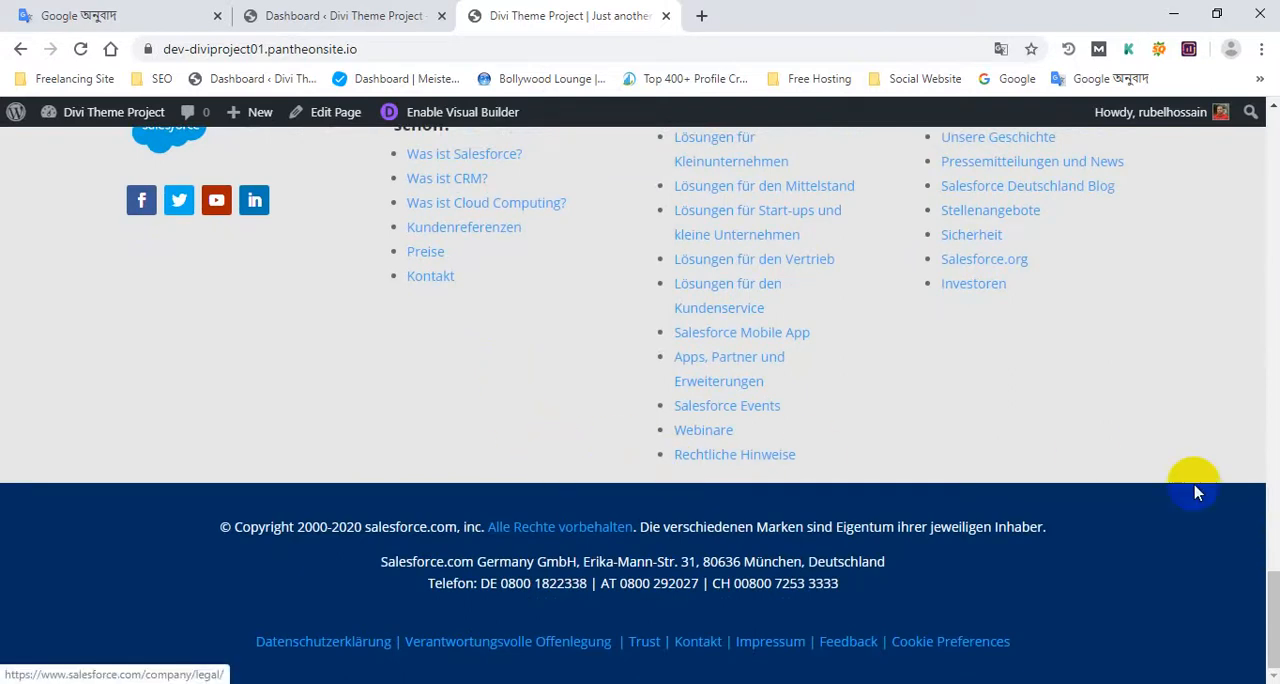
drag(1274, 590, 1249, 106)
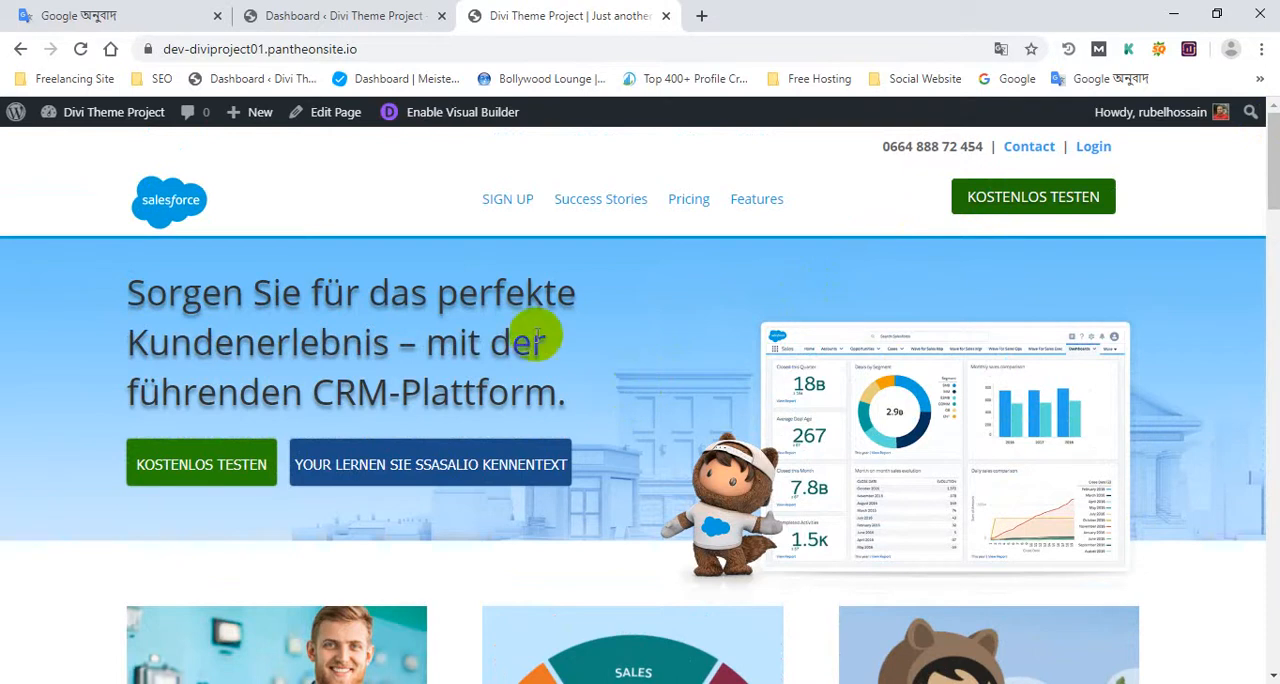
Step: Switch to the WordPress admin dashboard and dismiss its Welcome to WordPress panel
click(318, 16)
scroll(448, 468, down, 5)
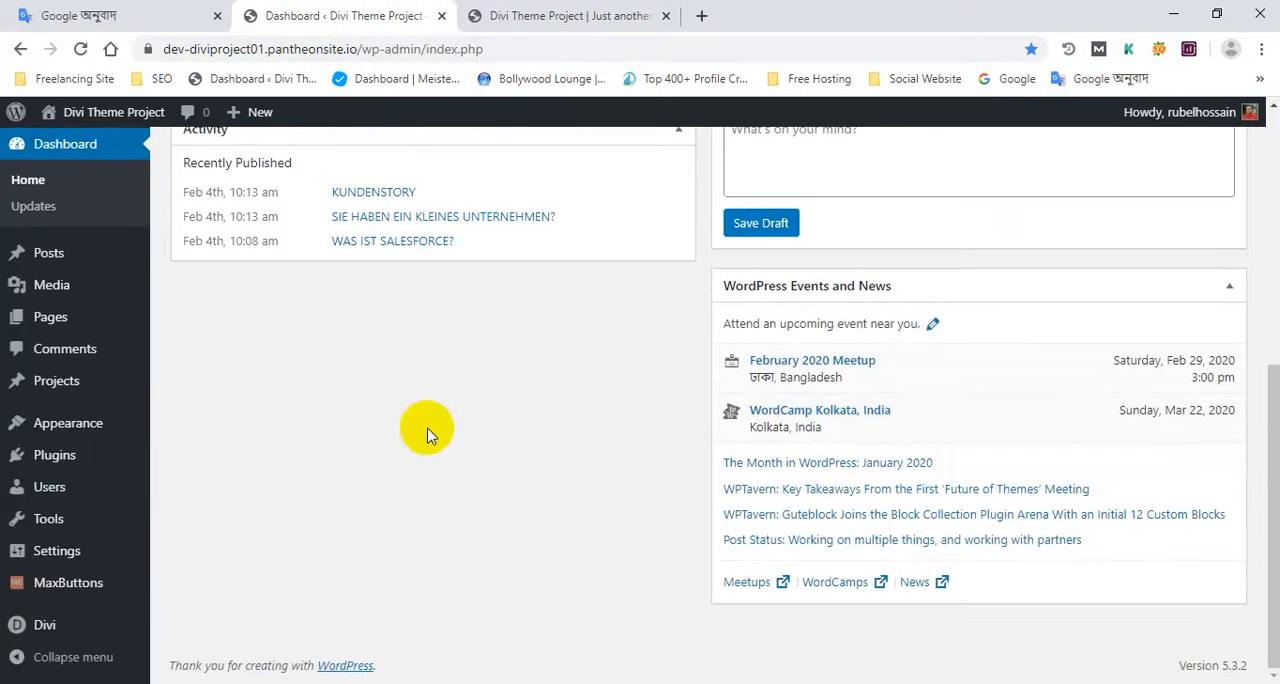
scroll(423, 431, up, 5)
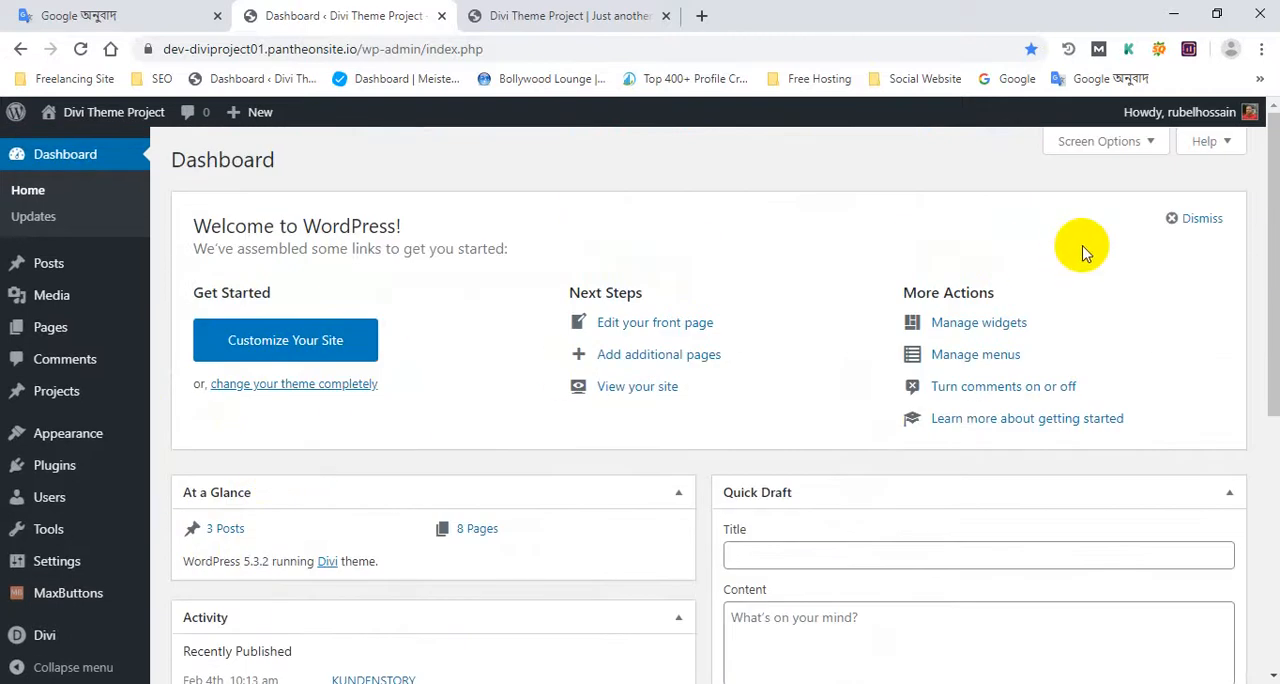
click(1198, 219)
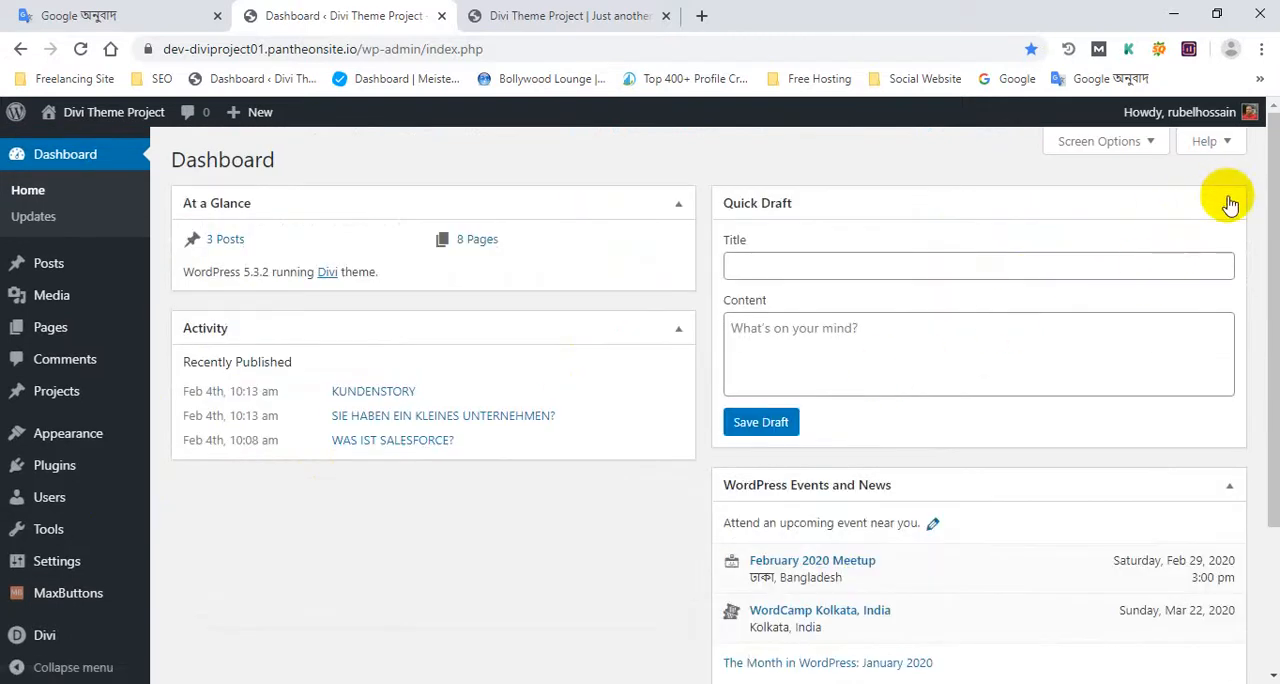
Step: Collapse the Quick Draft, WordPress Events and News, At a Glance and Activity boxes on the dashboard
click(1229, 203)
click(1229, 258)
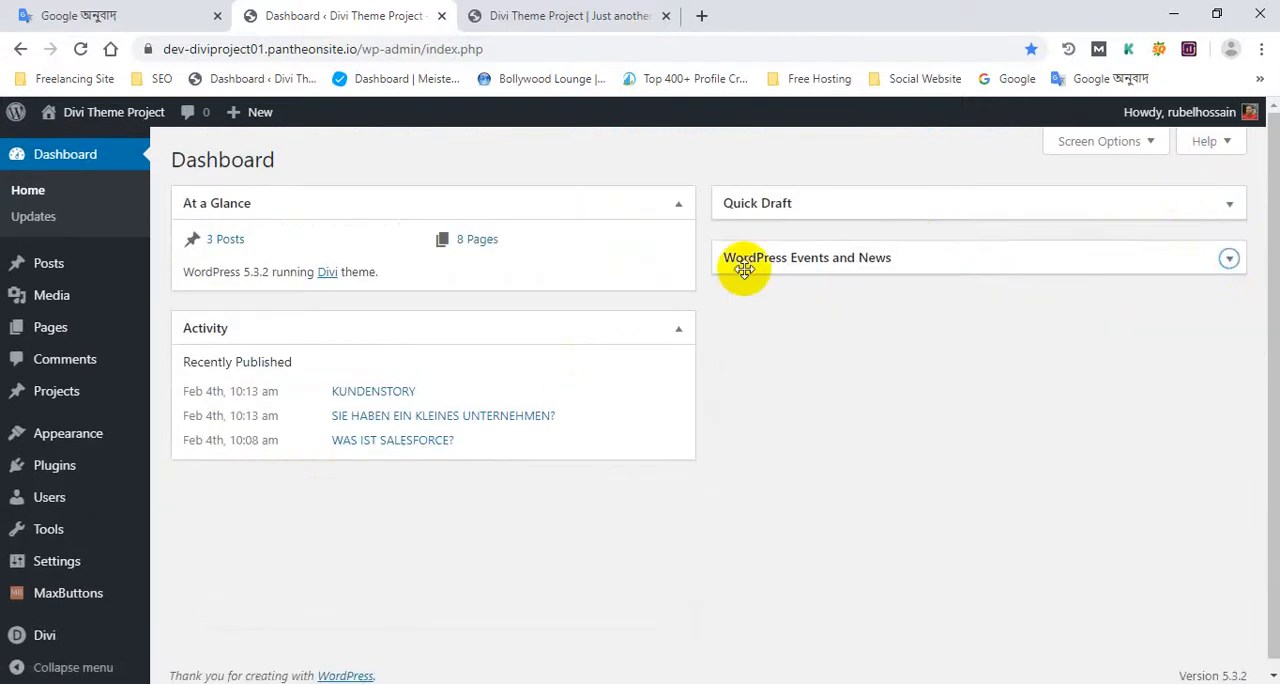
click(678, 203)
click(678, 258)
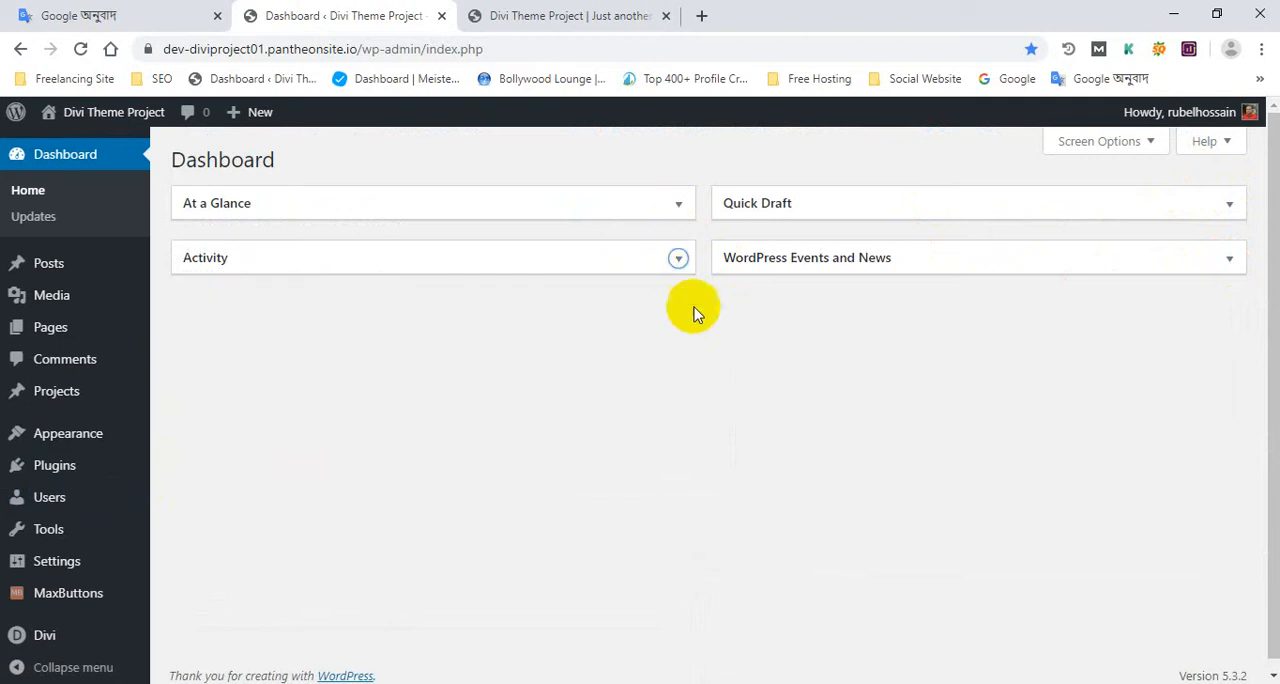
scroll(80, 420, down, 1)
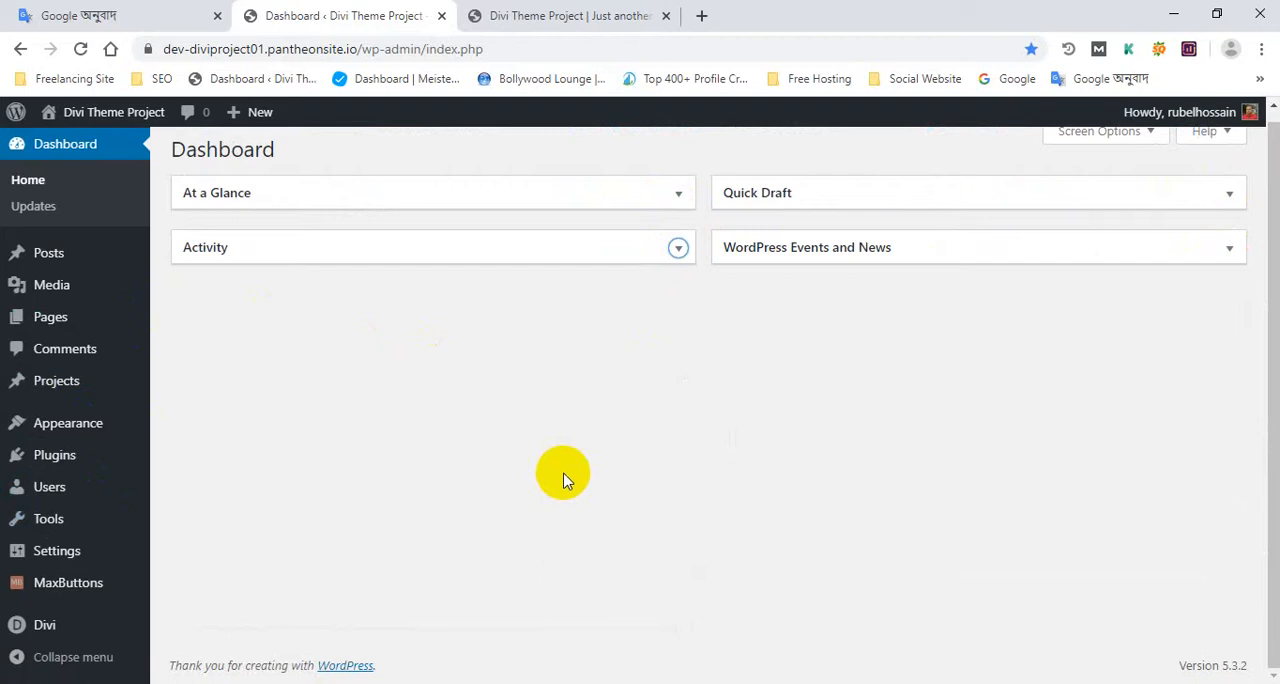
scroll(563, 480, up, 1)
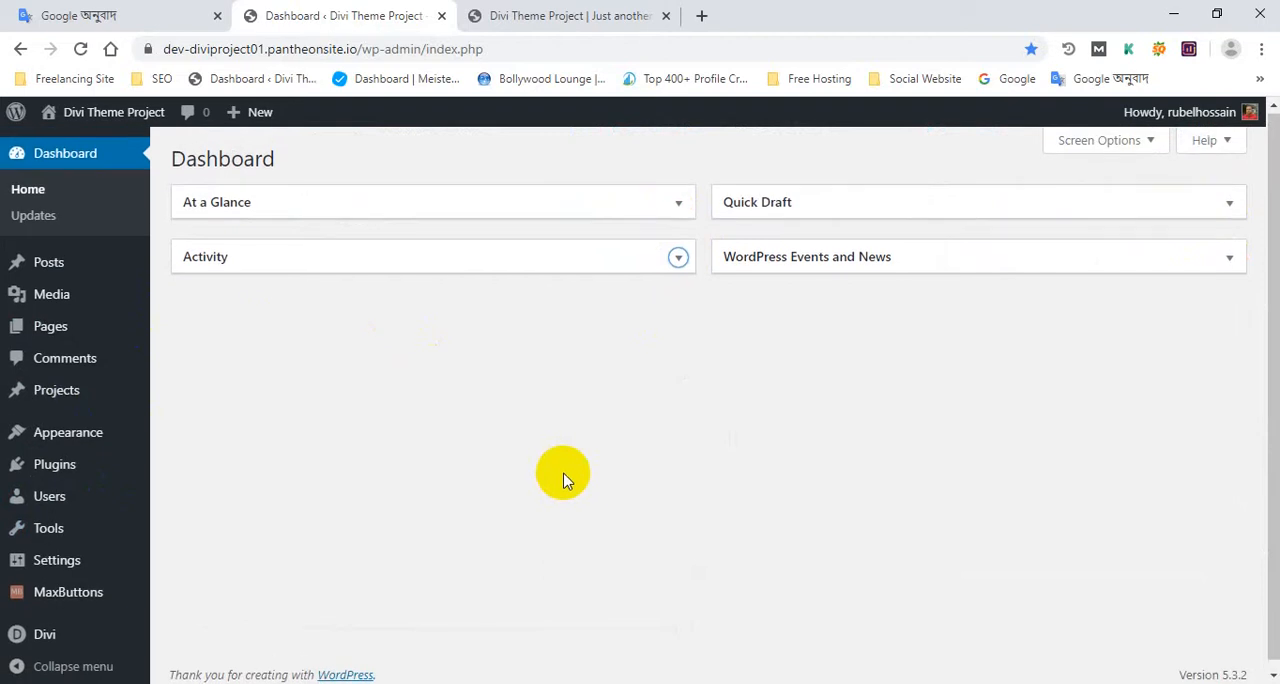
click(679, 210)
click(679, 210)
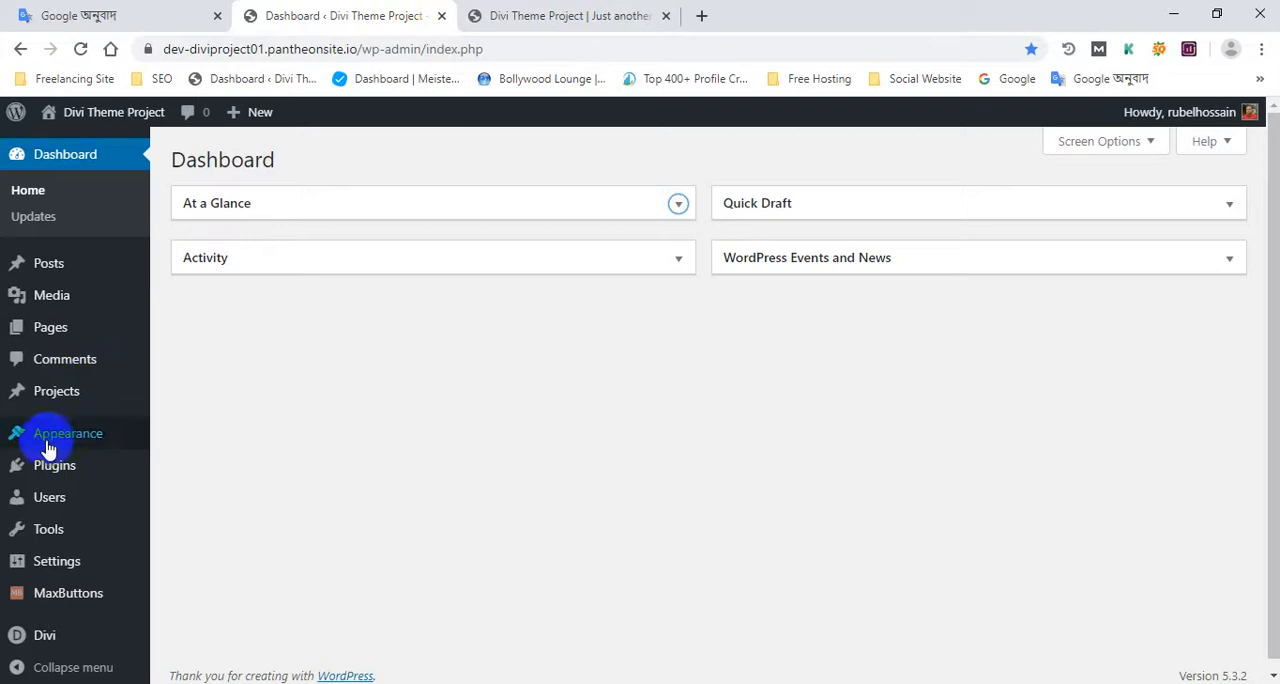
Step: Open the list of all pages in the WordPress admin
scroll(60, 390, down, 1)
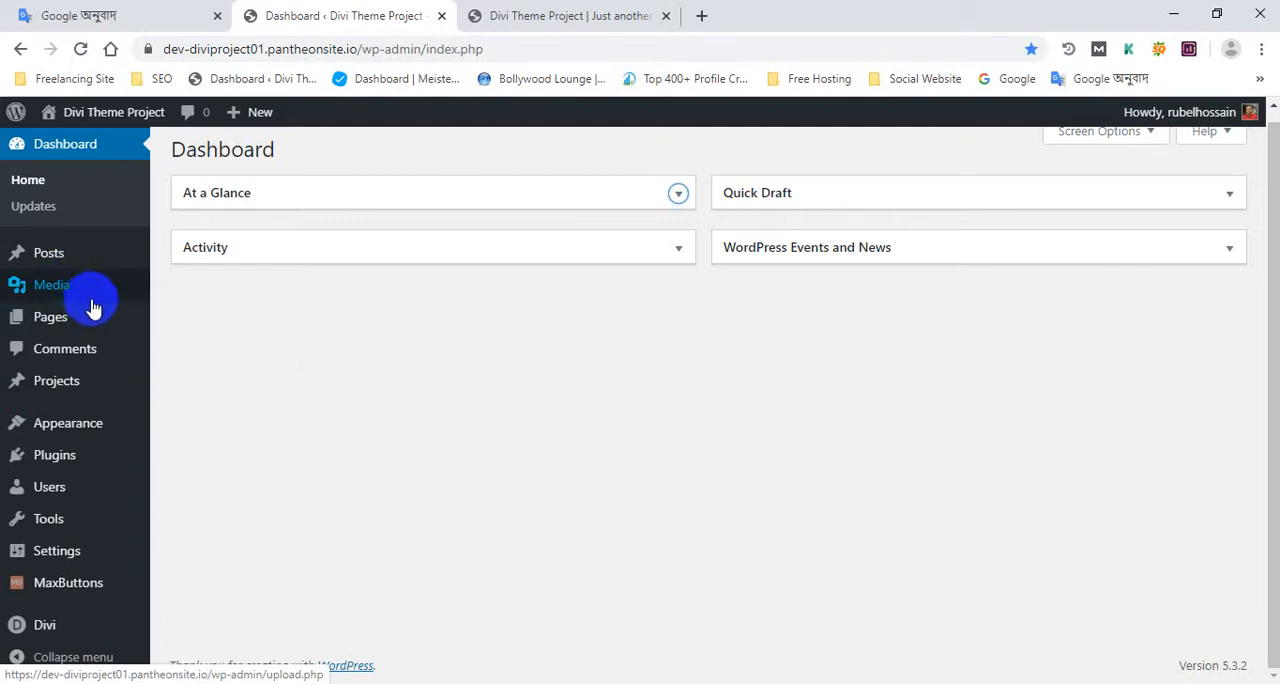
mouse_move(95, 312)
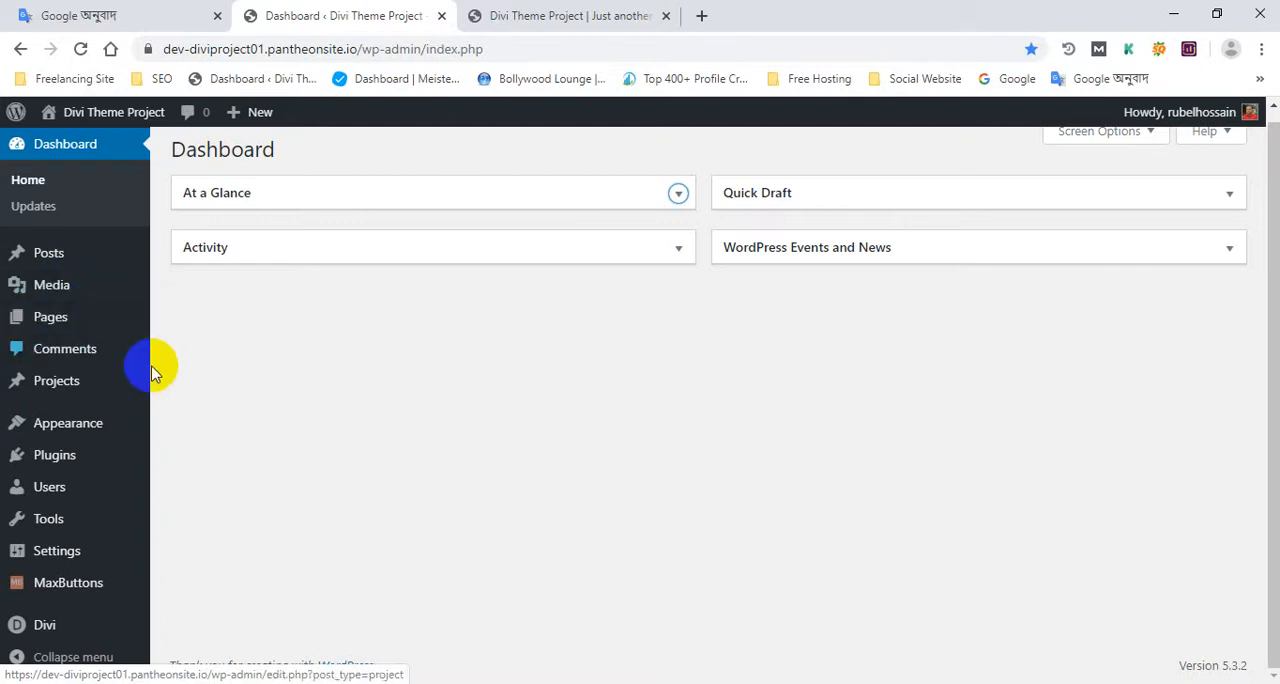
click(88, 320)
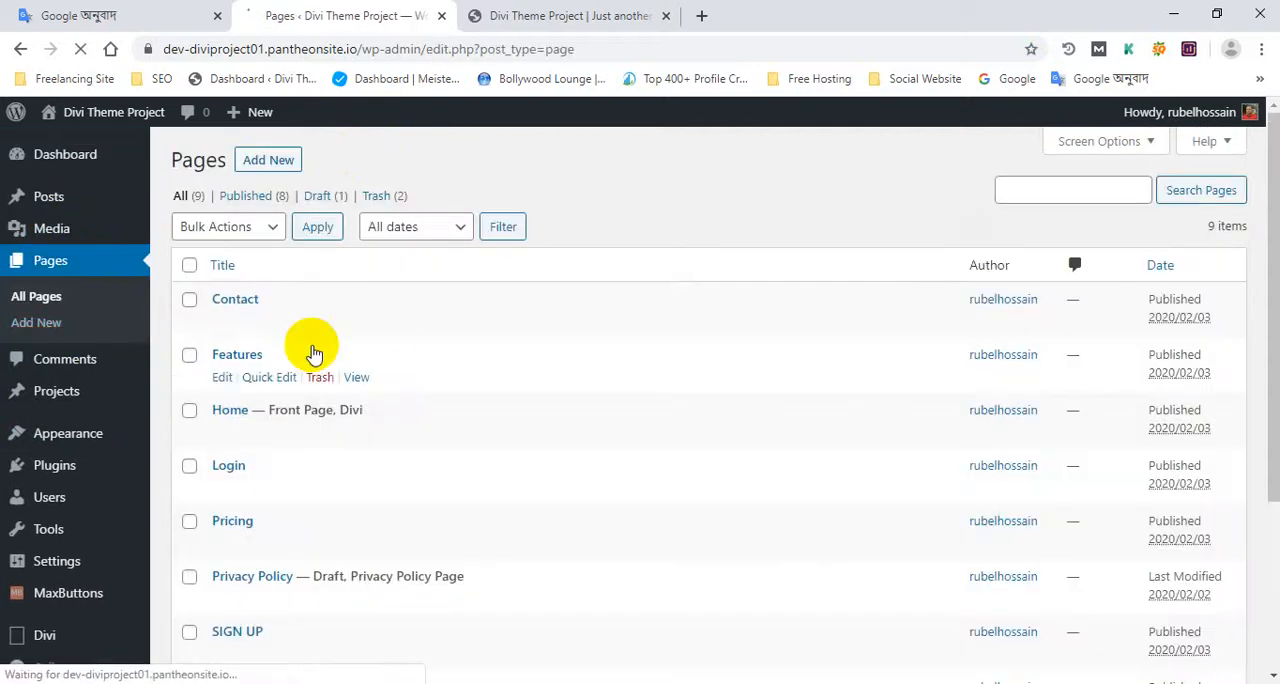
scroll(286, 343, down, 3)
Step: Return to the live homepage and examine its sections and the header menu links from SIGN UP to Features
click(571, 15)
scroll(443, 314, down, 12)
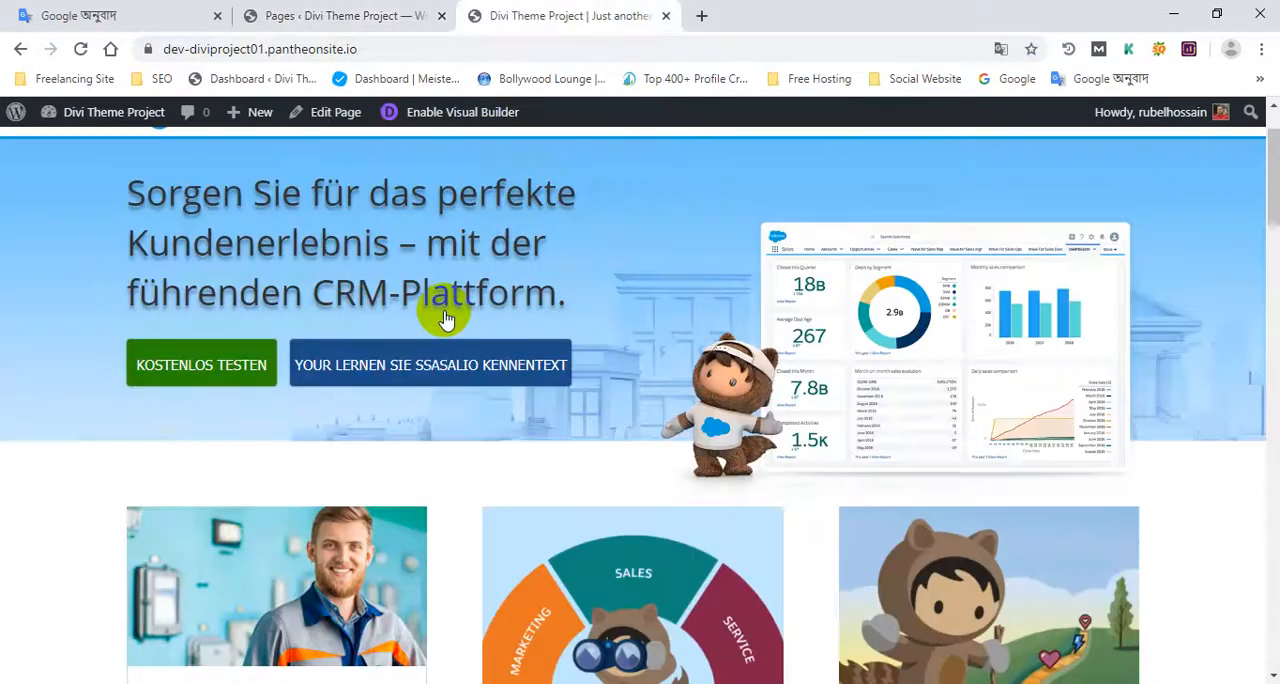
scroll(637, 372, down, 10)
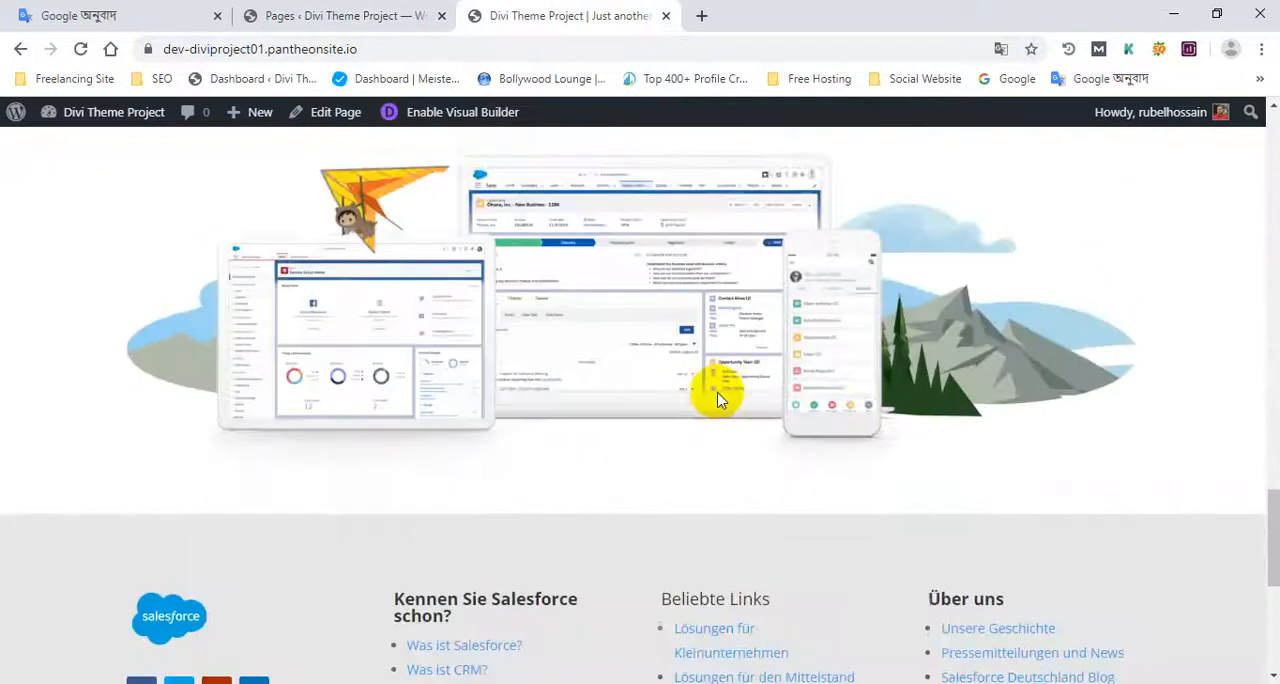
scroll(610, 385, up, 15)
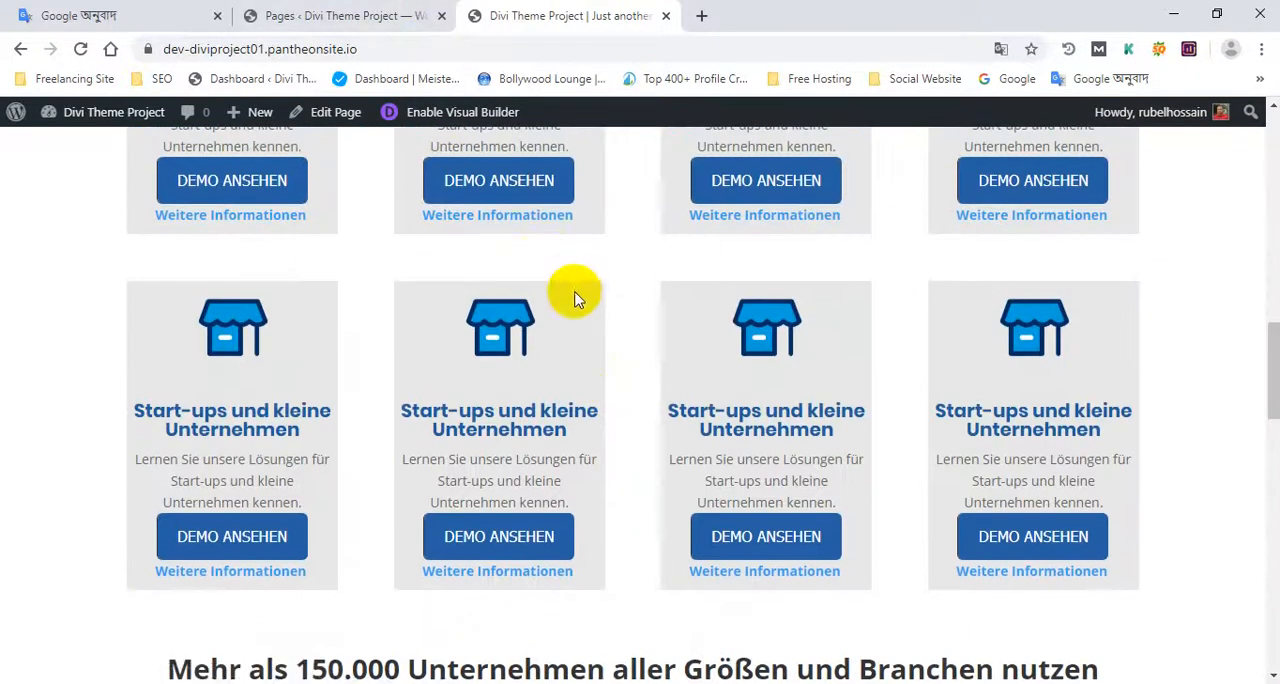
scroll(580, 337, up, 10)
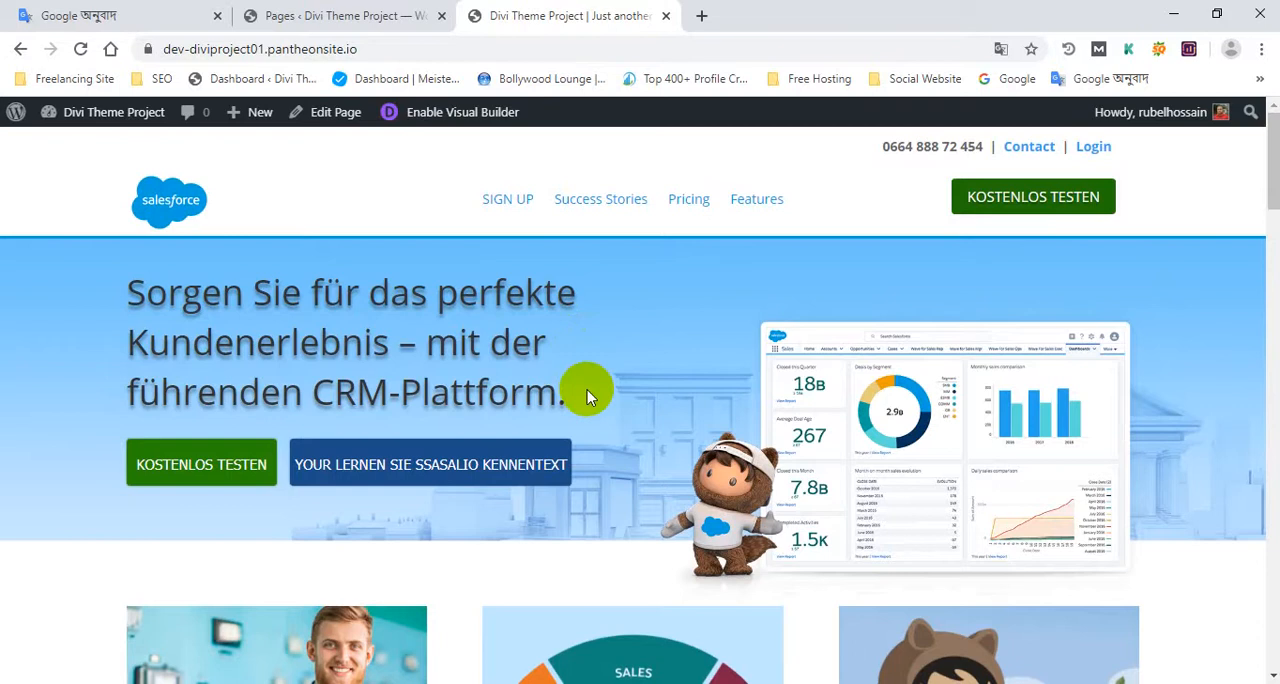
click(318, 15)
click(600, 15)
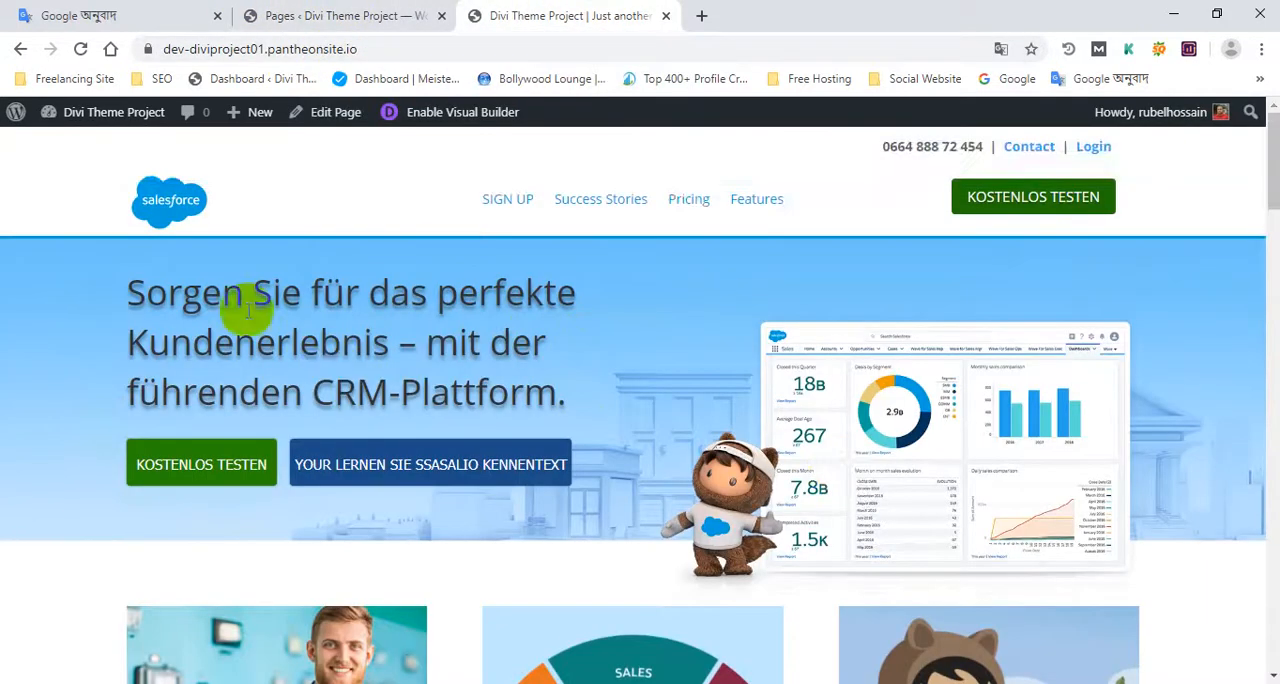
scroll(820, 411, down, 10)
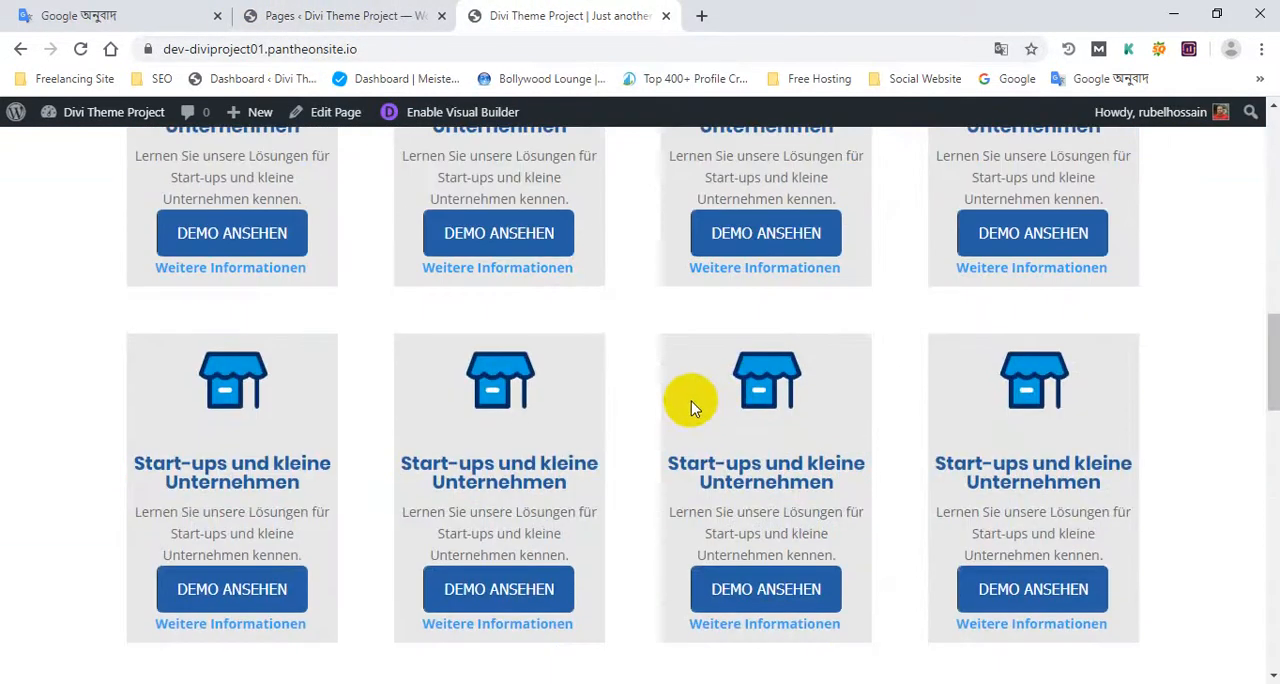
scroll(676, 403, up, 10)
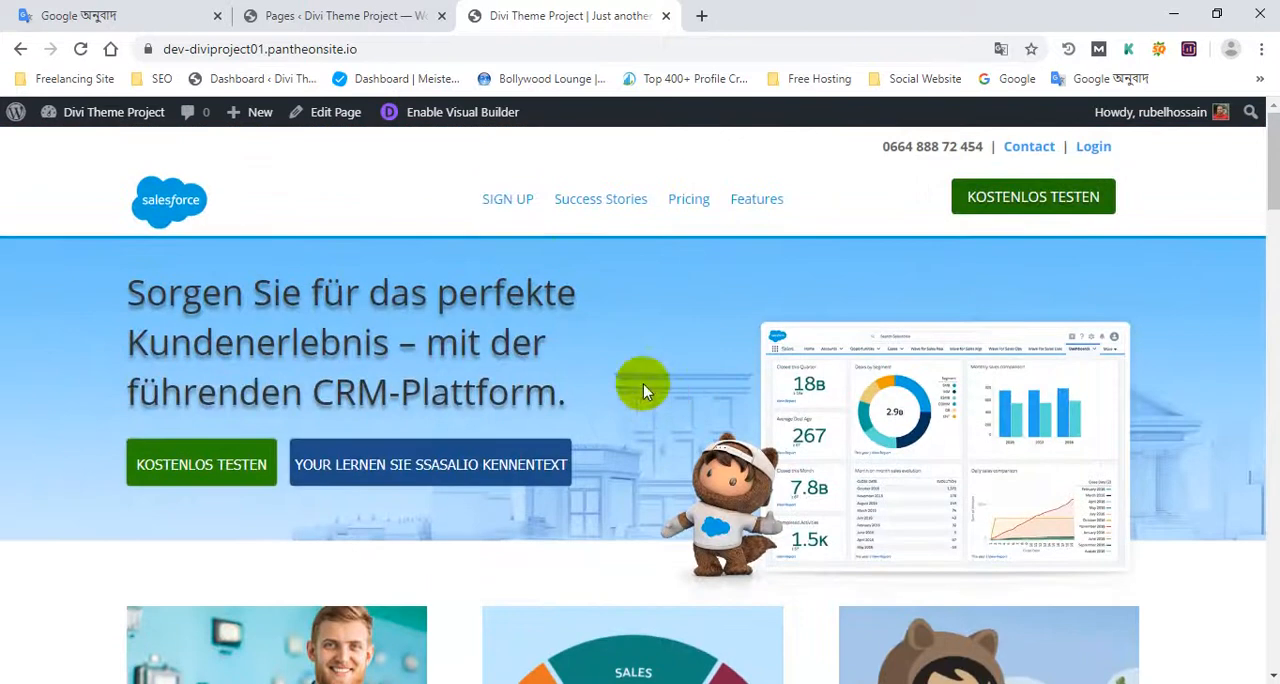
drag(400, 196, 835, 215)
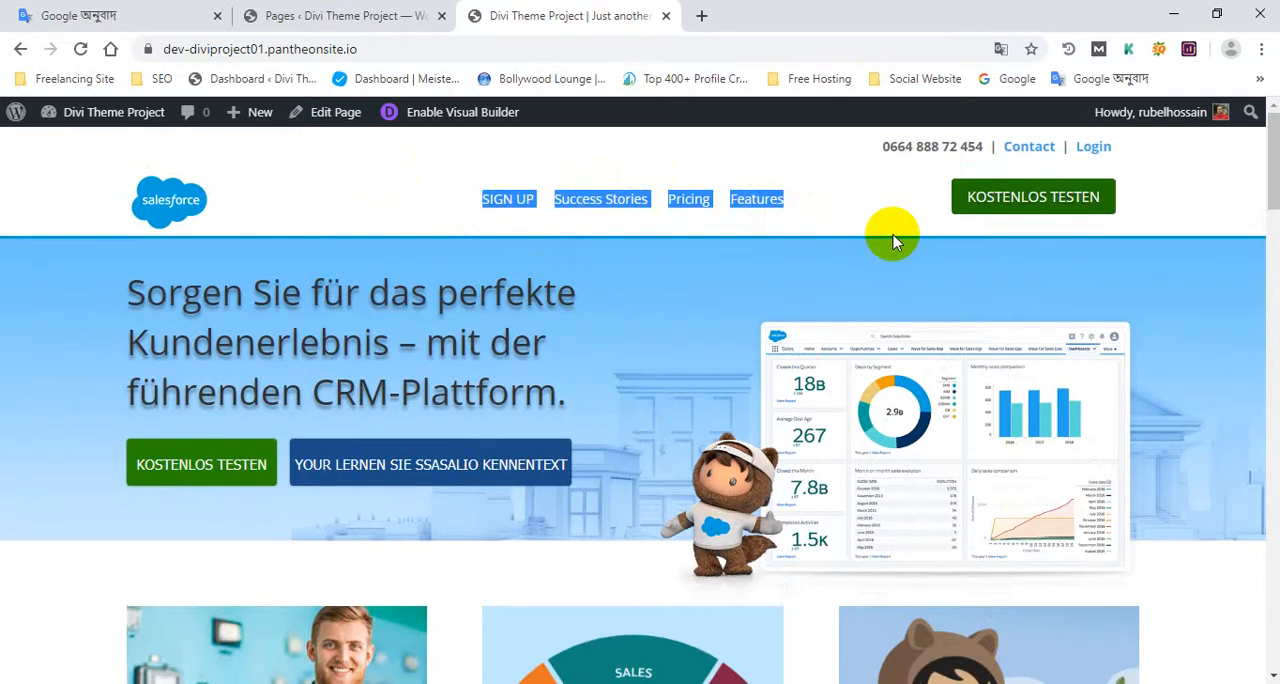
Step: Go back to the admin page list and look through the pages behind the site's header links
click(340, 14)
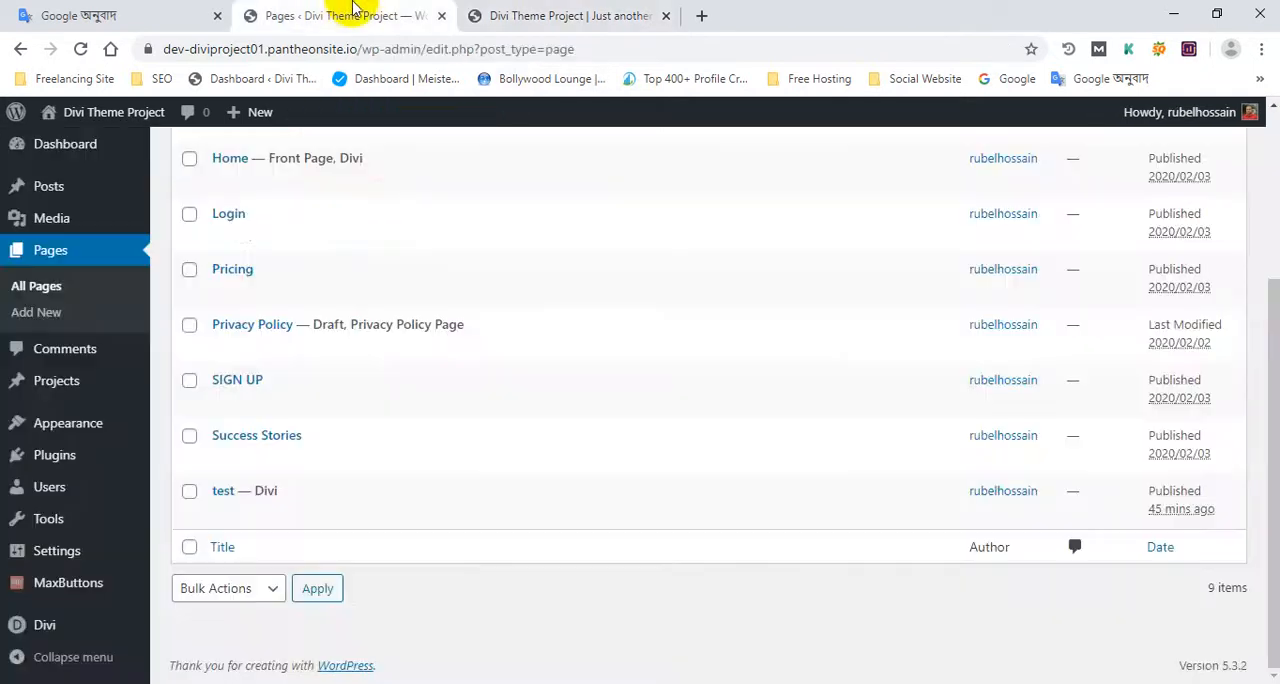
scroll(300, 300, up, 3)
scroll(251, 380, down, 3)
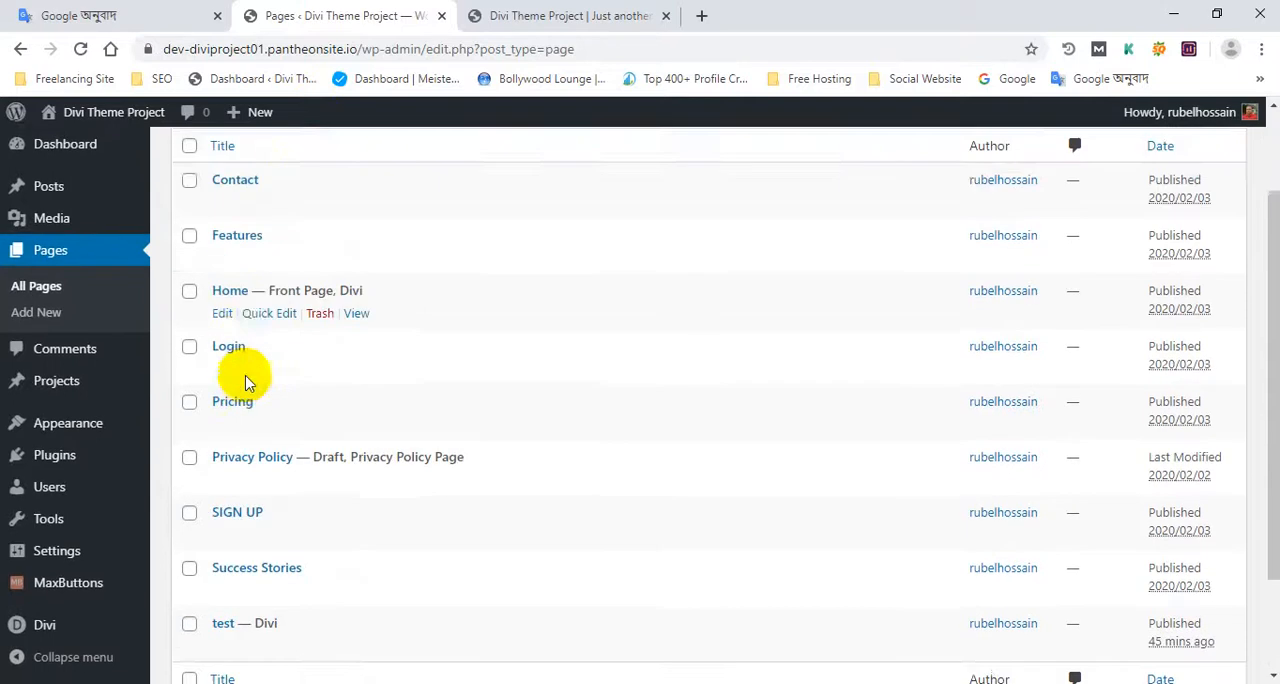
Step: Open the Home page for editing and look over its Divi Builder layout
scroll(251, 267, up, 1)
click(223, 275)
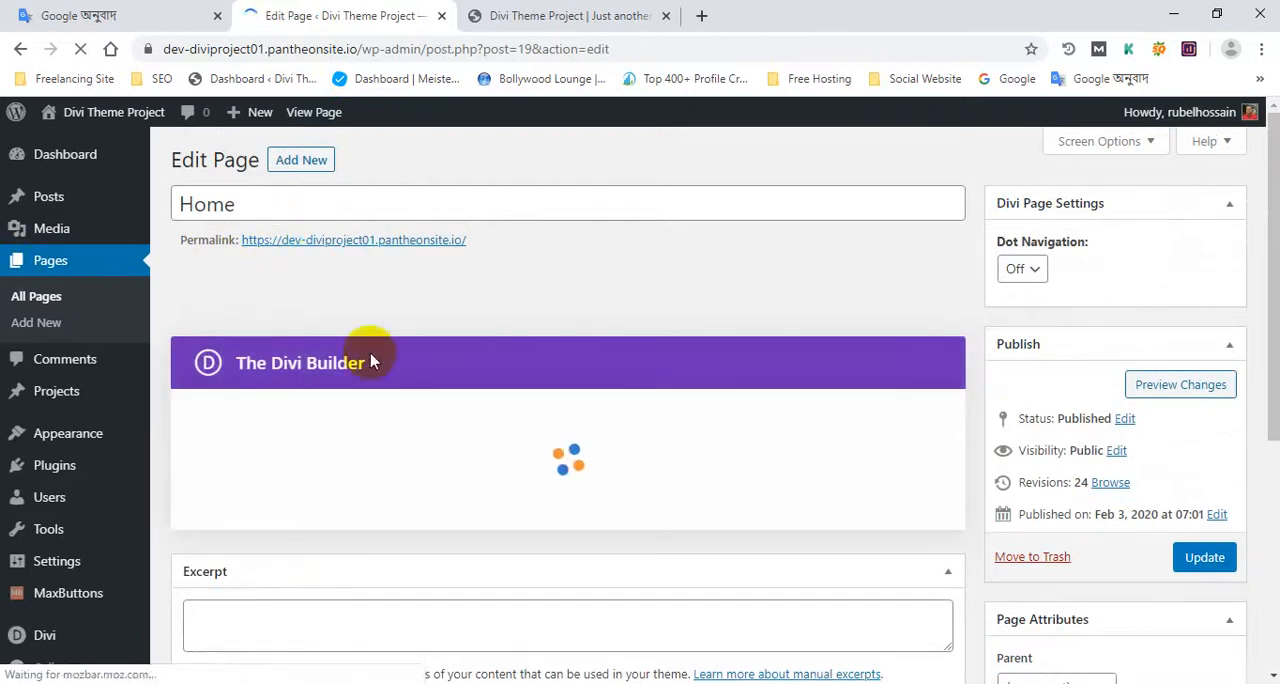
scroll(365, 362, down, 1)
scroll(520, 394, up, 1)
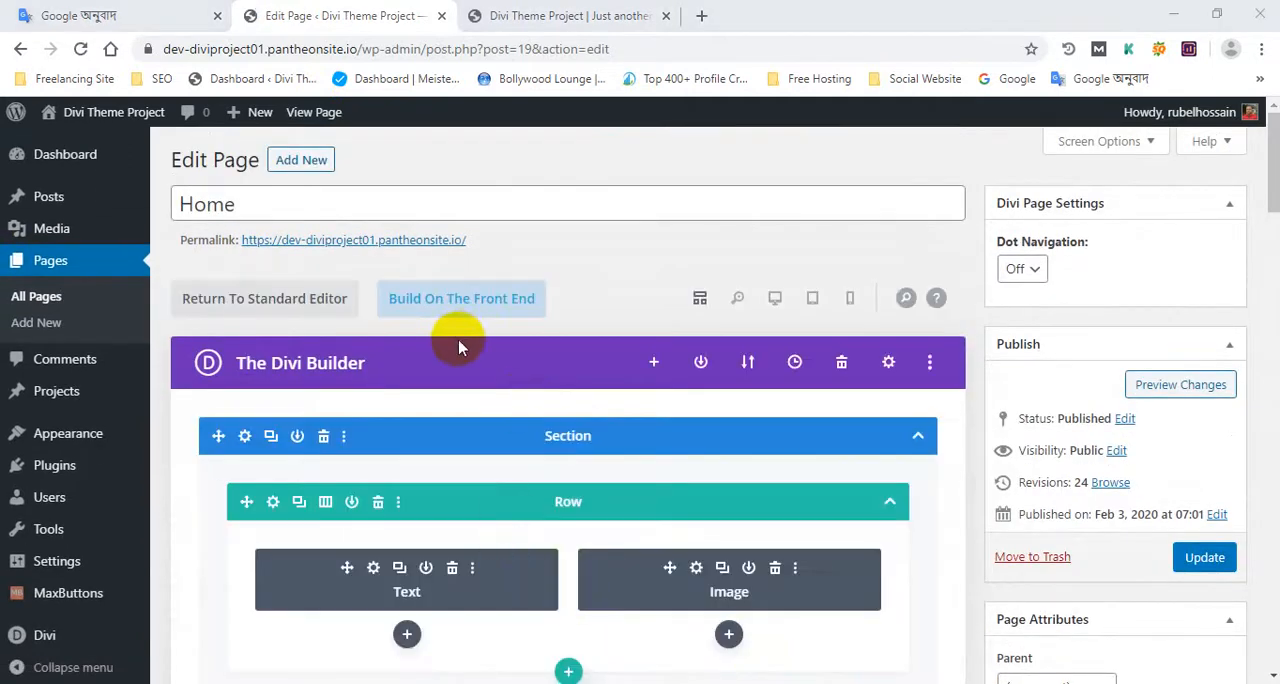
scroll(457, 340, down, 3)
scroll(481, 330, up, 3)
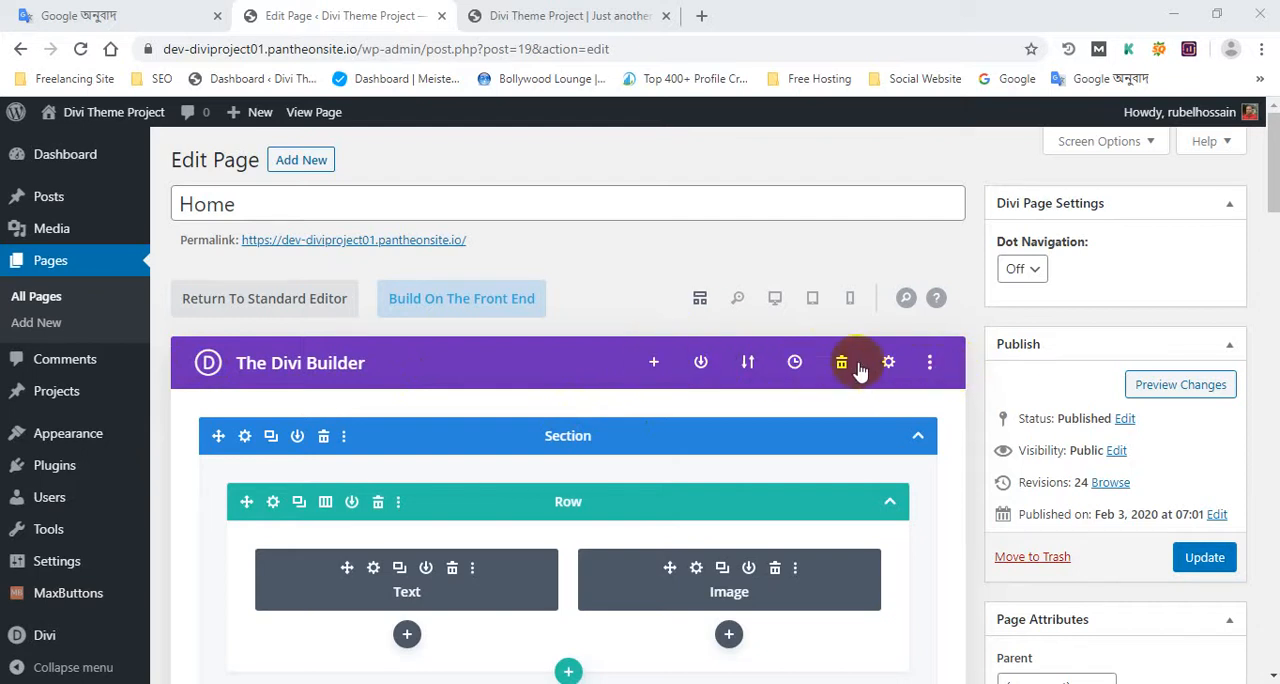
Step: Export the Home page's layout from the Divi Builder under the file name Divi Builder Layout
click(748, 365)
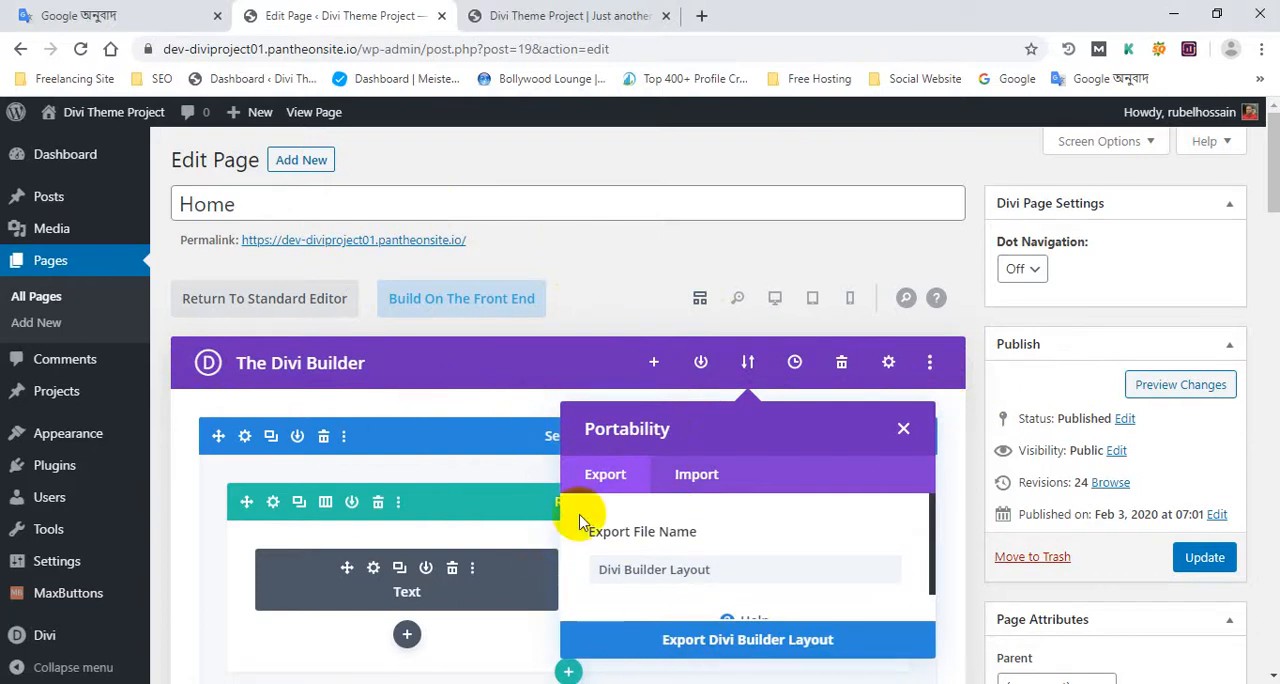
scroll(720, 575, down, 1)
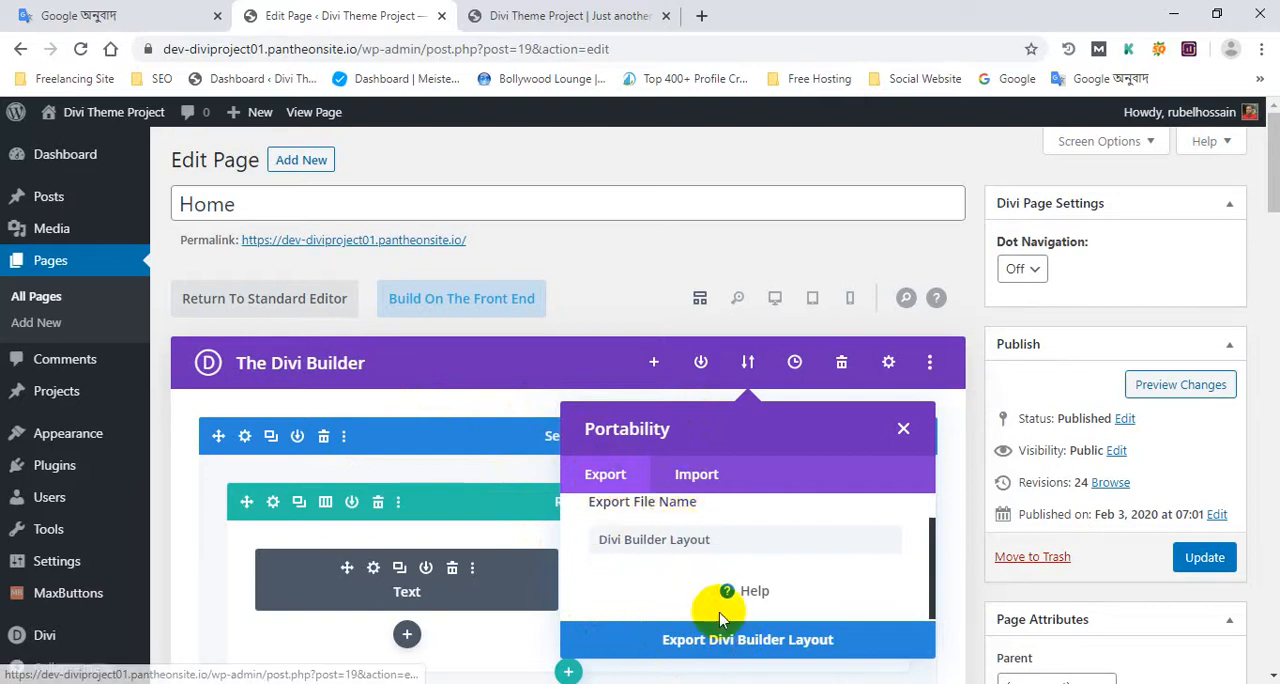
click(745, 645)
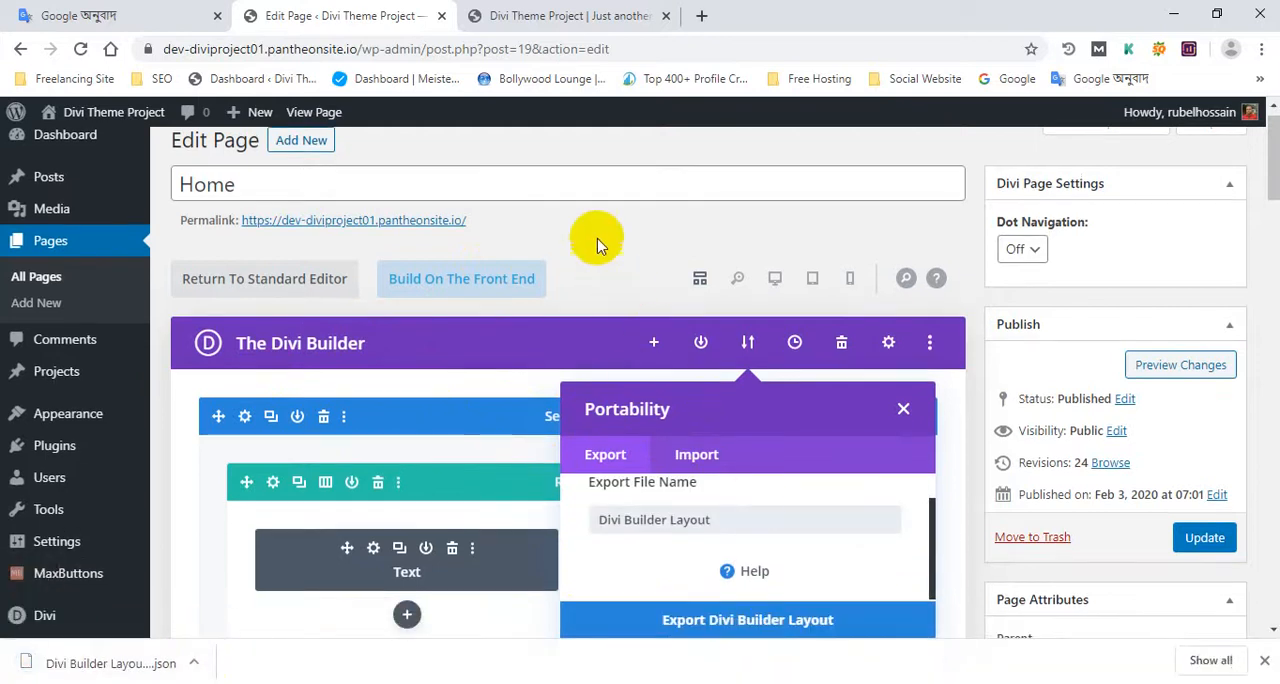
Step: Create a new page titled "Home 2" in a separate browser tab and publish it
middle_click(301, 159)
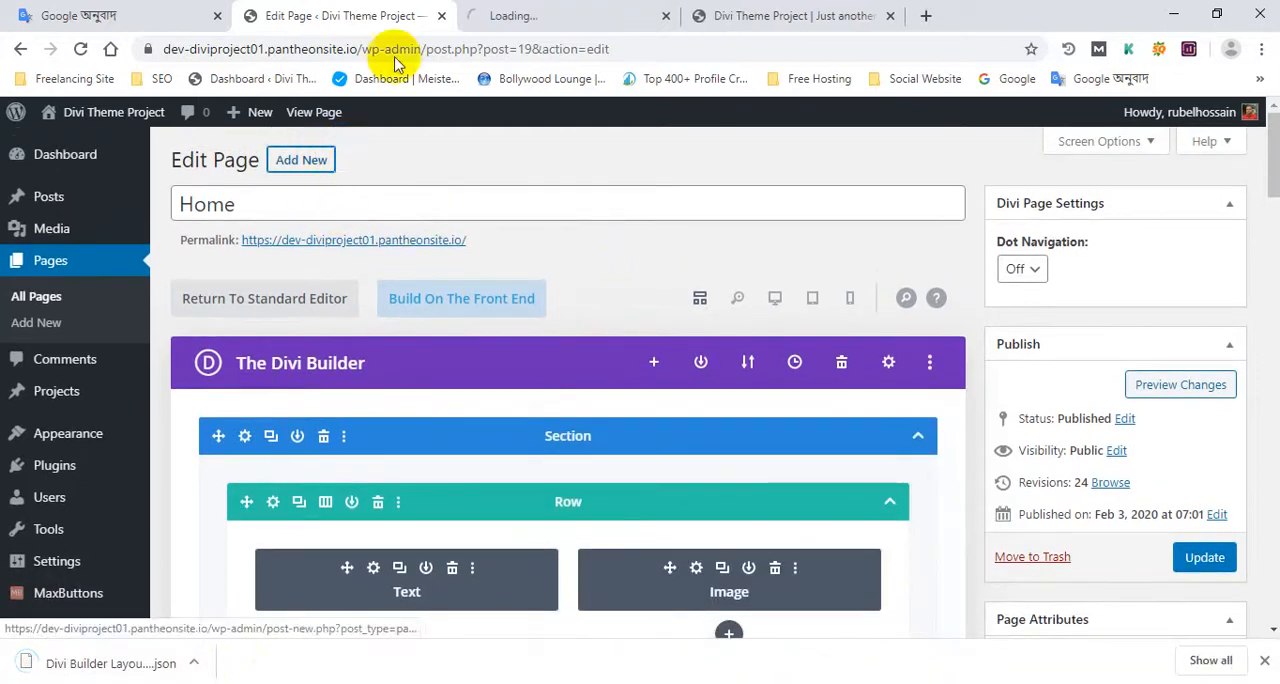
click(600, 15)
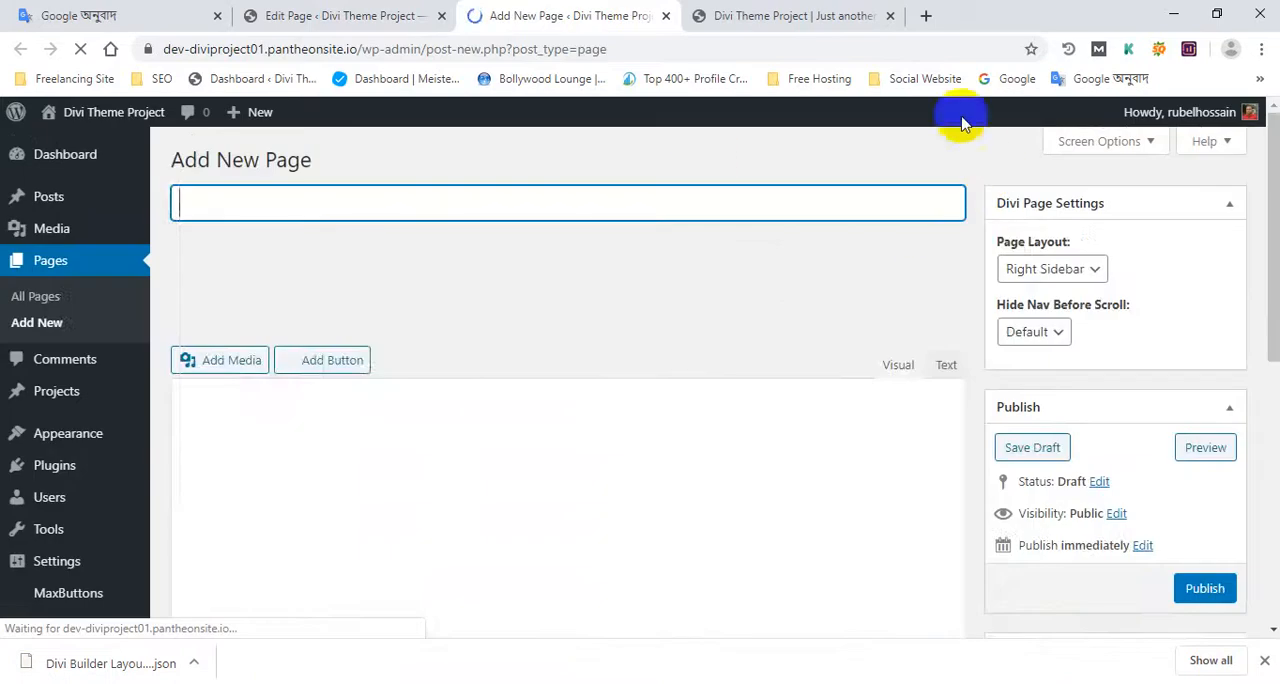
right_click(962, 122)
click(789, 301)
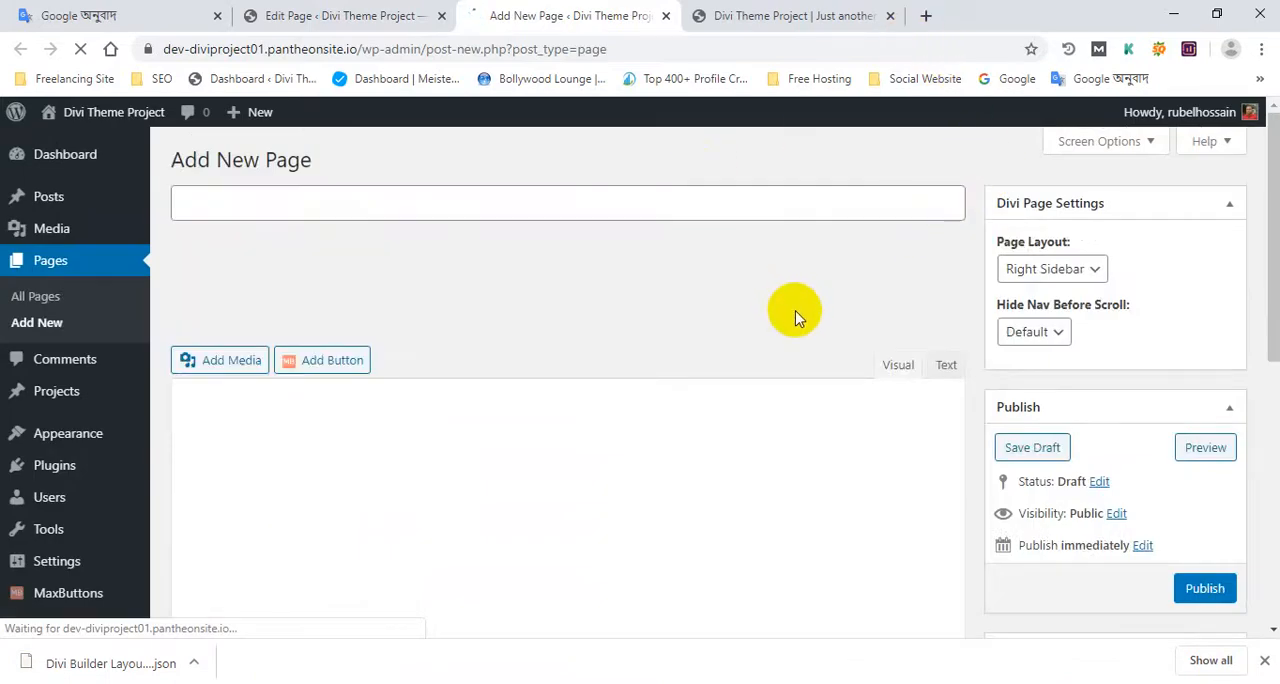
click(281, 206)
text(Home 2)
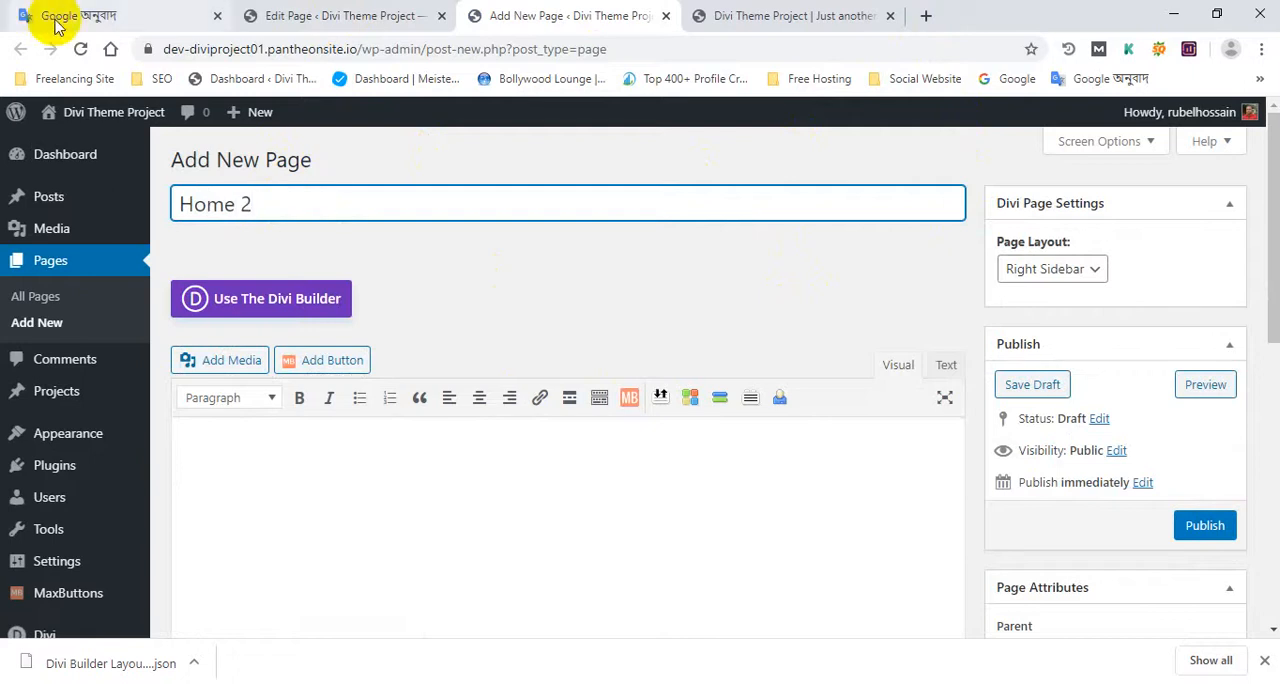
scroll(206, 240, down, 1)
scroll(312, 240, up, 1)
click(1205, 522)
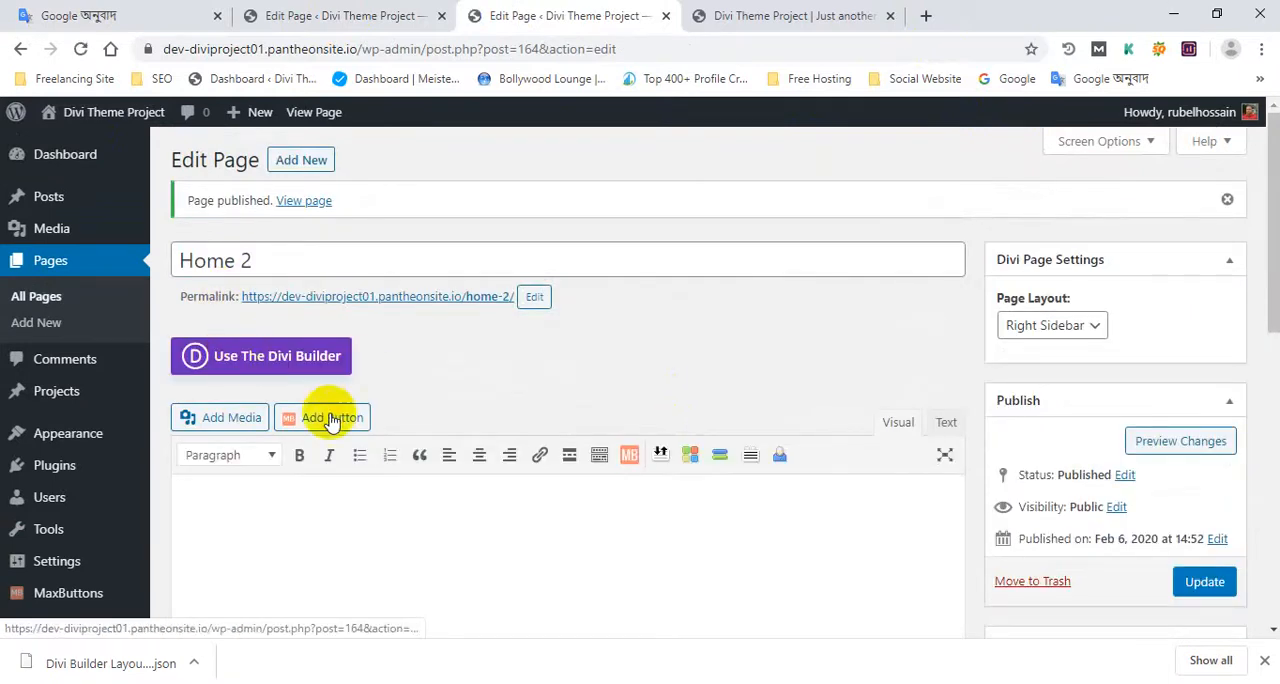
Step: Enable the Divi Builder on the Home 2 page, building from scratch, and dismiss the row insertion dialog
click(277, 362)
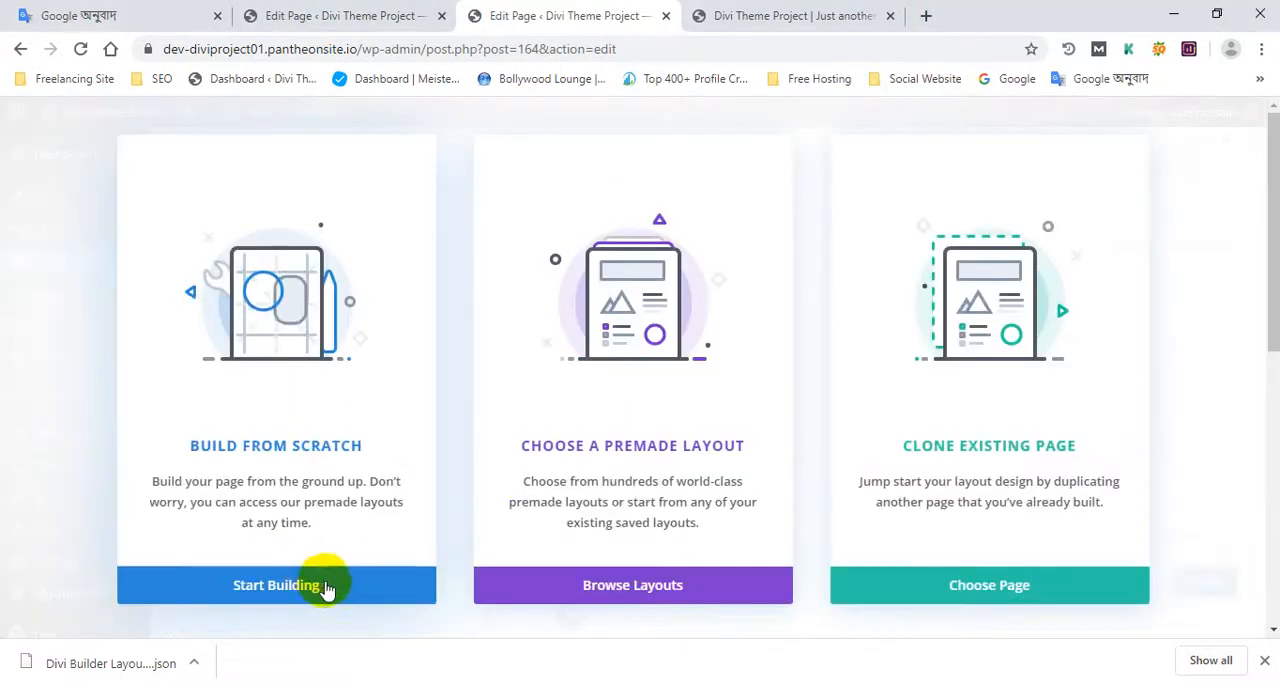
click(326, 585)
scroll(628, 488, down, 2)
scroll(628, 488, up, 3)
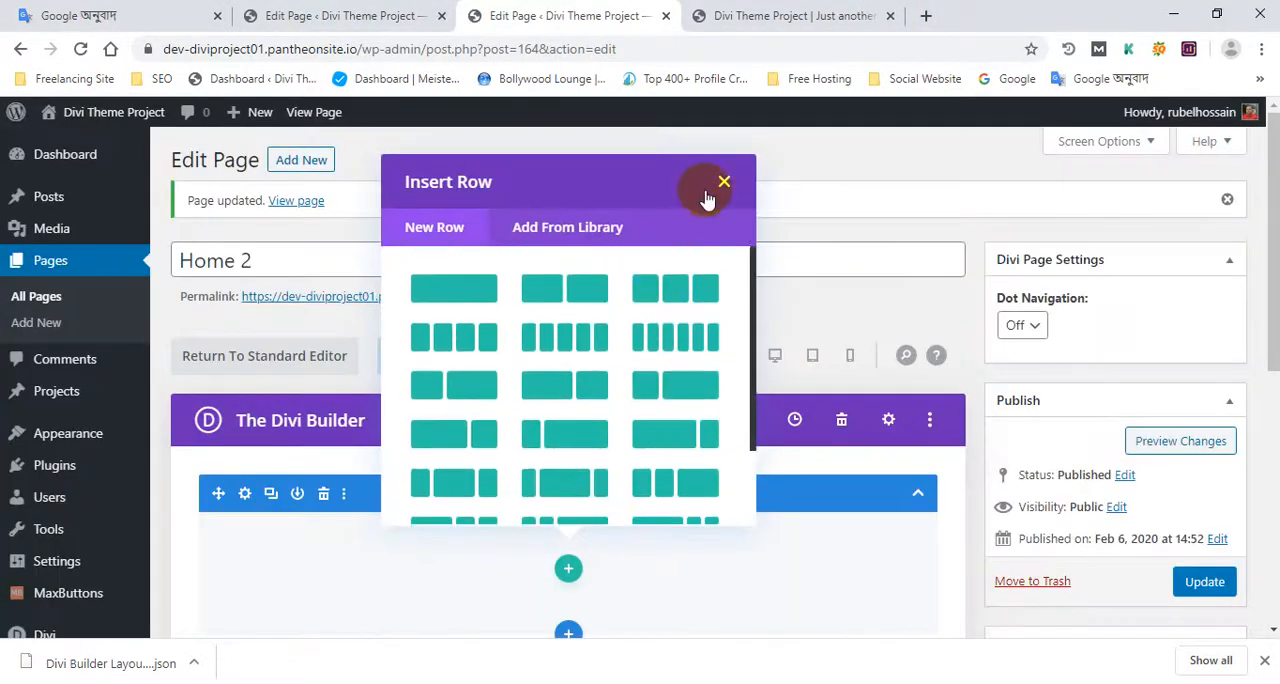
click(723, 187)
scroll(547, 500, down, 2)
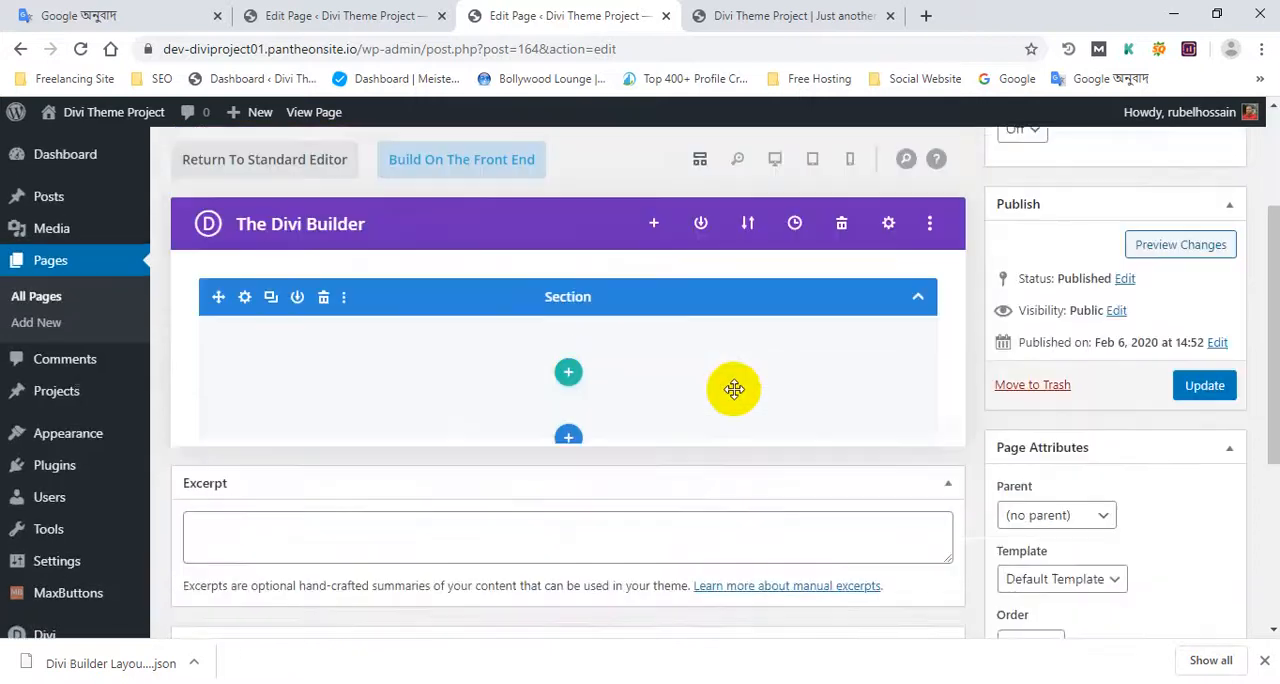
scroll(513, 433, up, 1)
scroll(640, 410, up, 1)
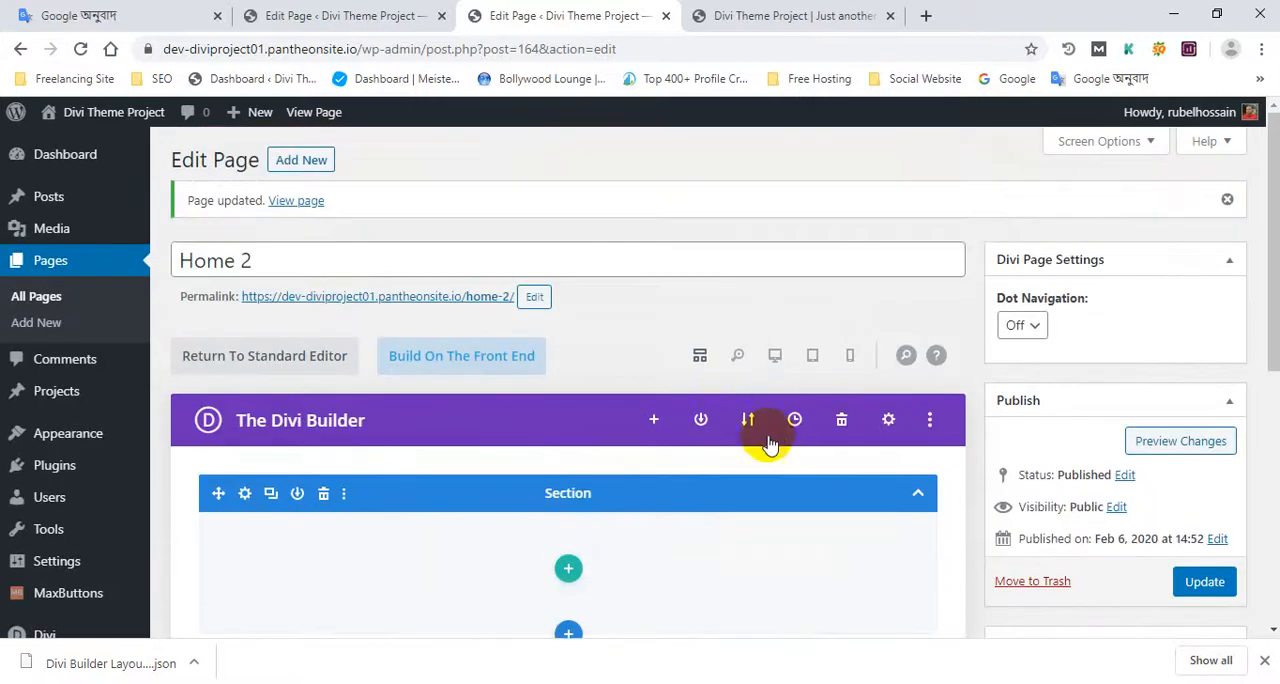
Step: Import the exported Divi Builder Layout (1).json into the Home 2 page, with existing content replaced
click(749, 421)
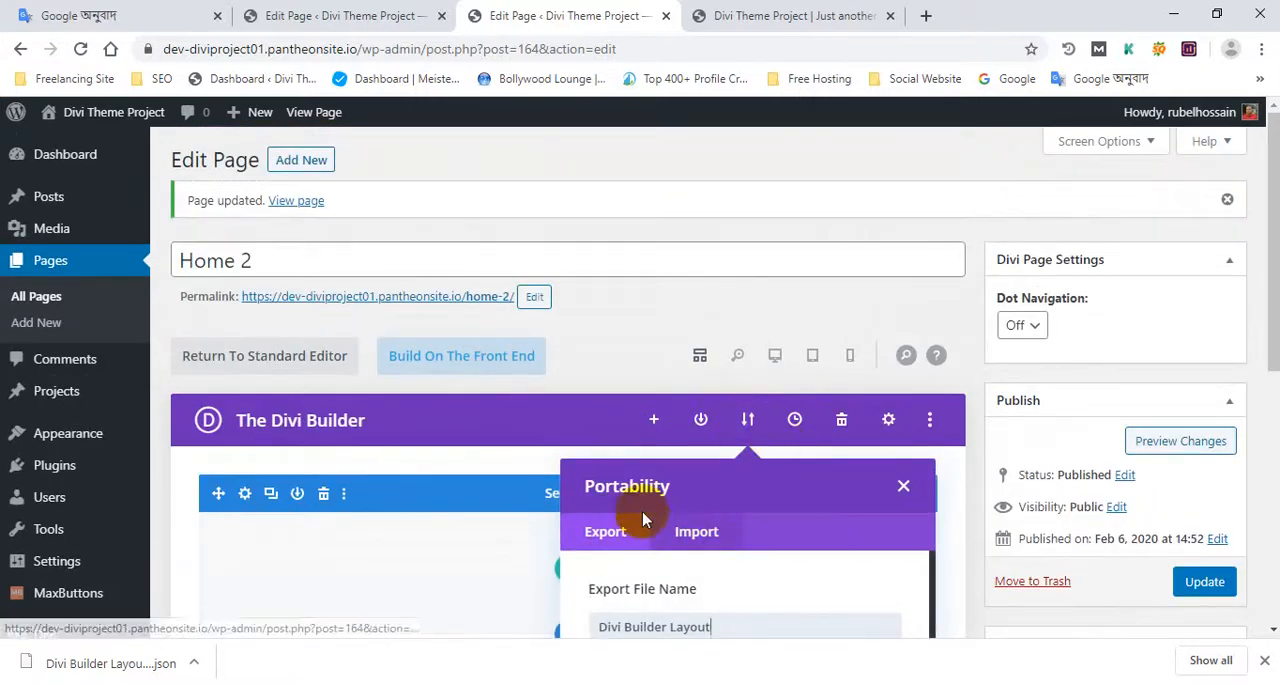
scroll(630, 505, down, 2)
scroll(620, 500, down, 2)
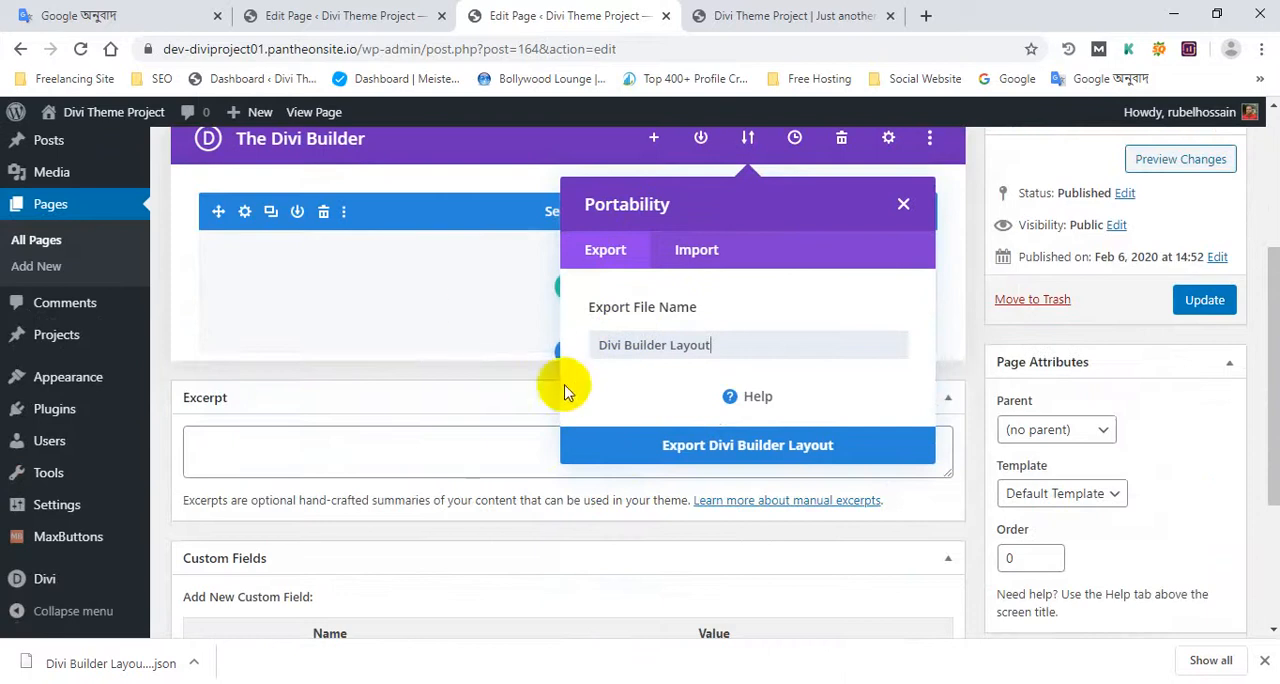
click(676, 271)
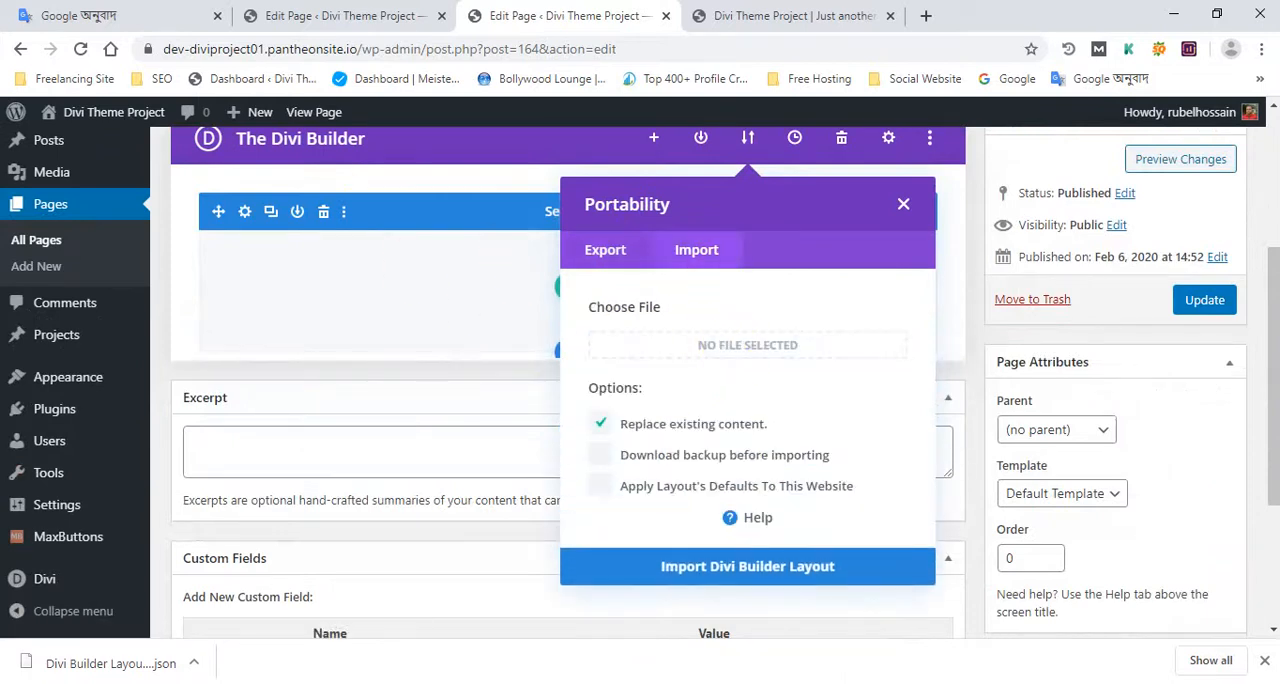
drag(109, 664, 758, 352)
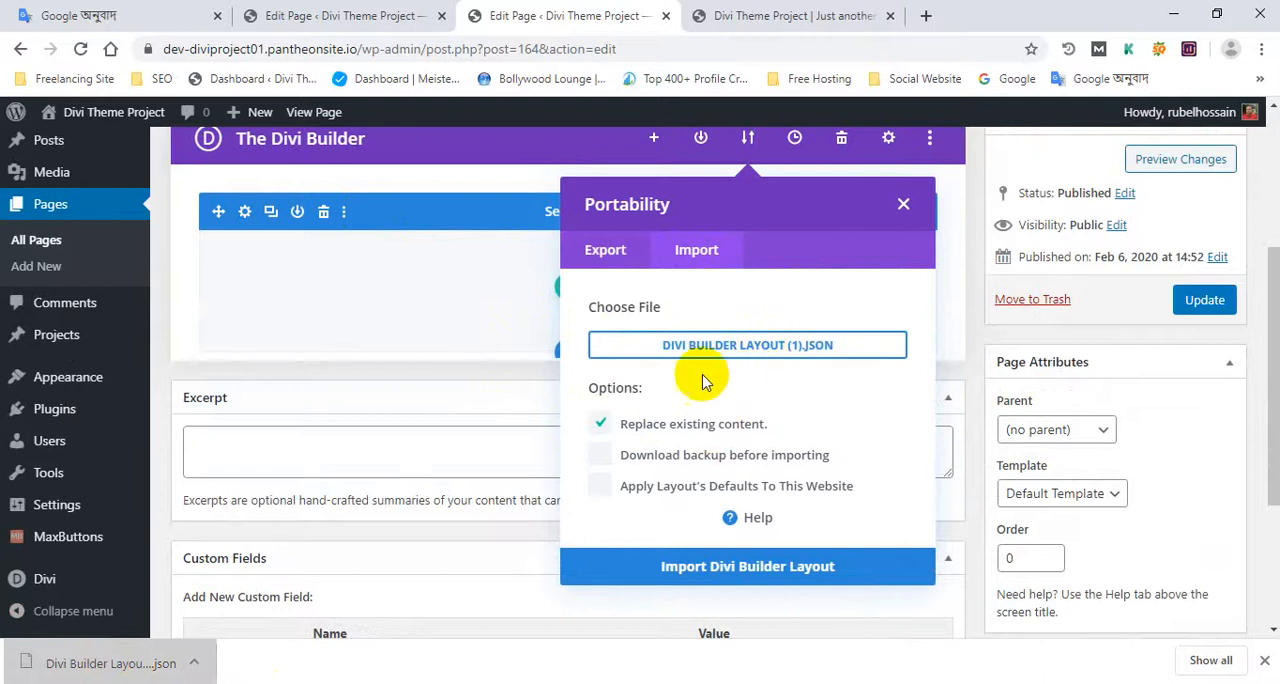
click(737, 564)
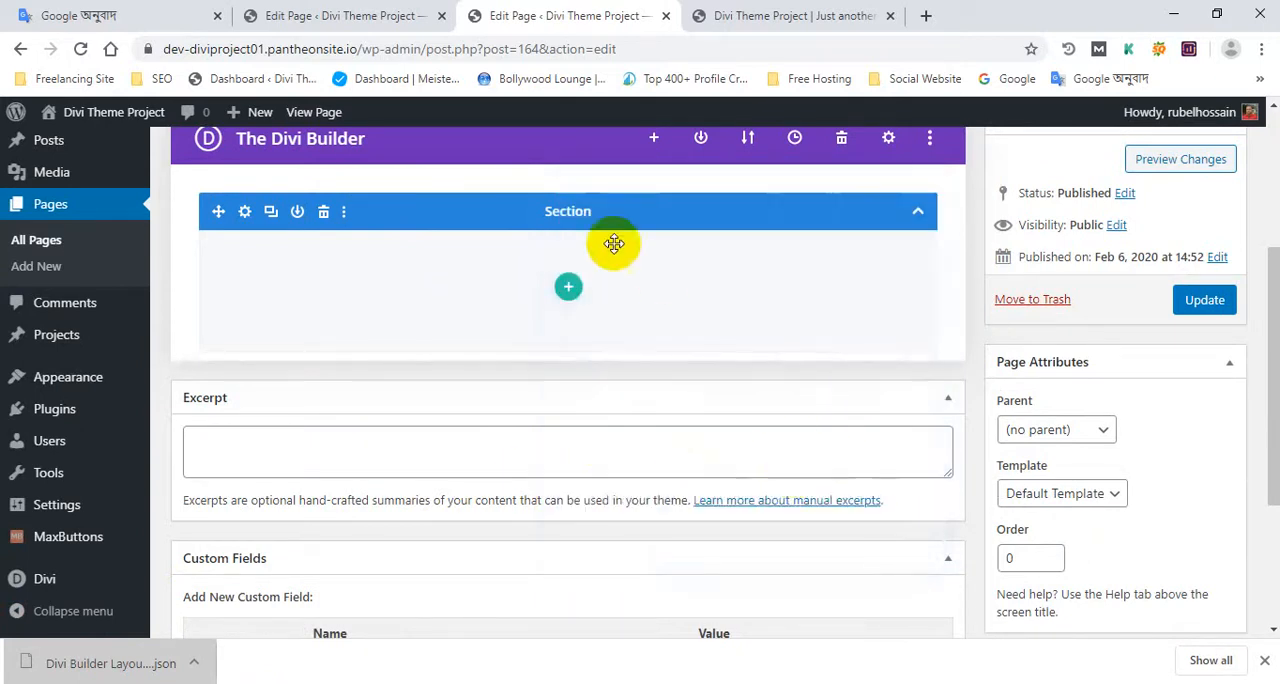
Step: Compare the imported sections and rows on Home 2 with those of the original Home page
scroll(434, 389, down, 10)
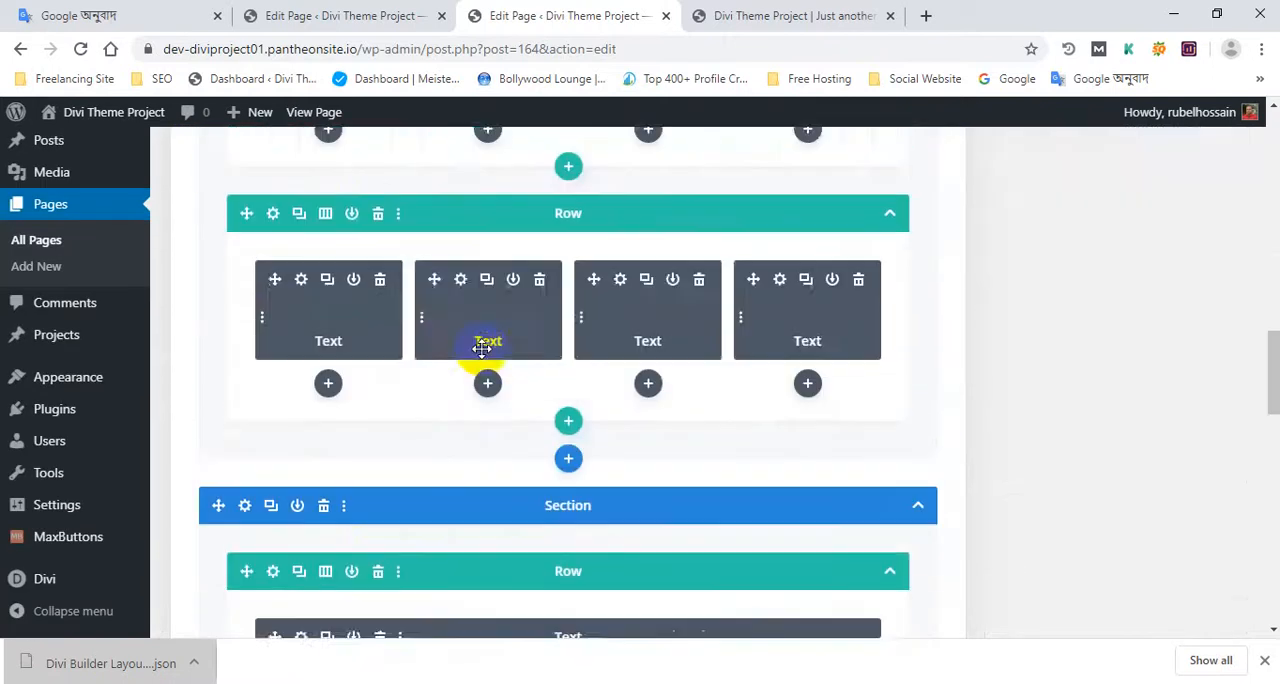
click(384, 8)
scroll(391, 347, down, 20)
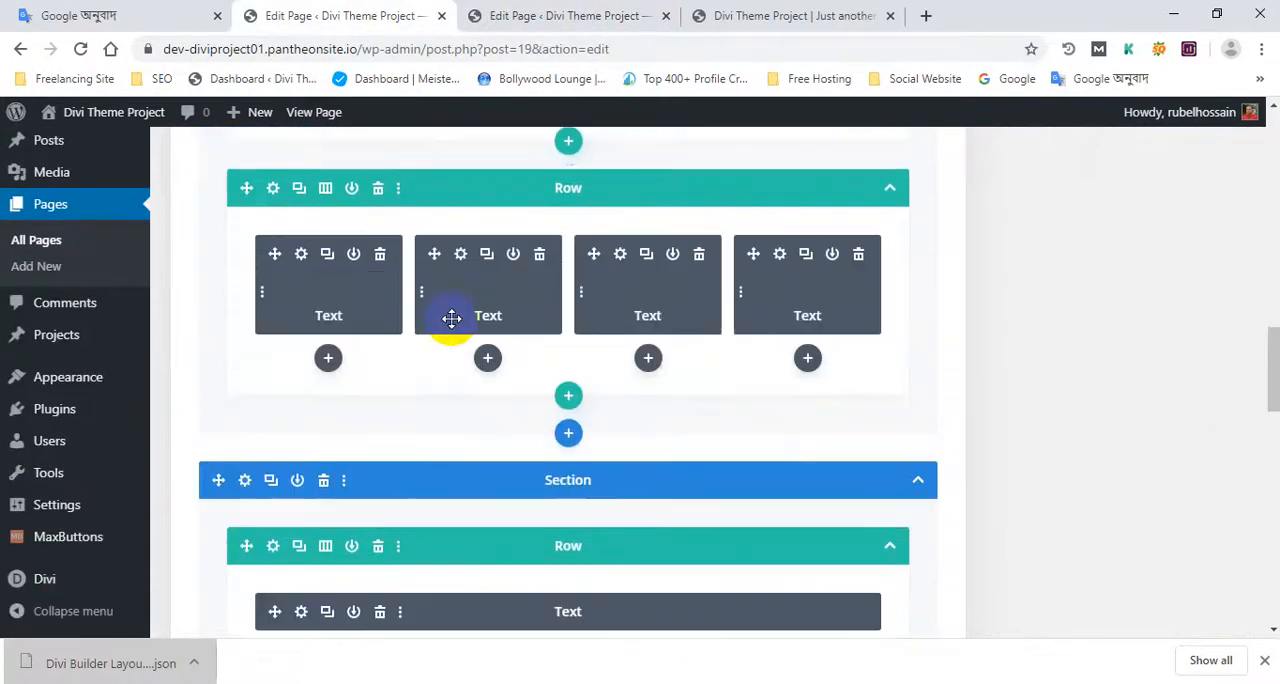
scroll(483, 345, down, 4)
click(550, 10)
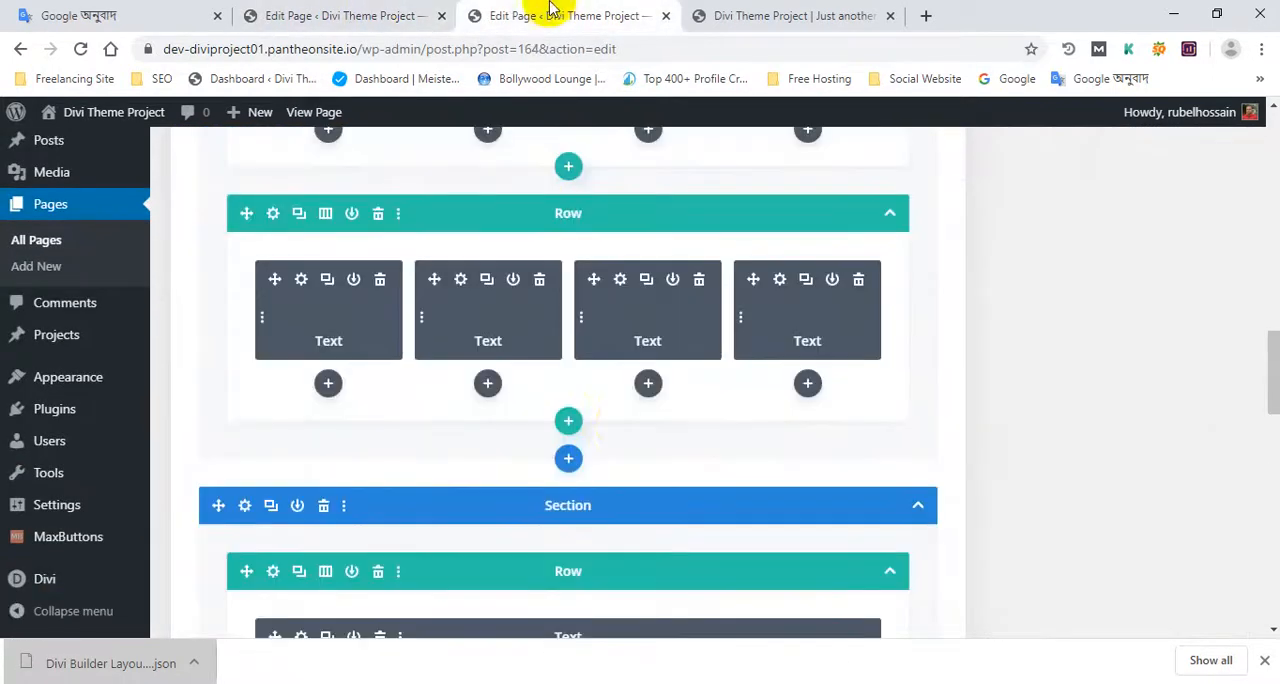
scroll(614, 443, up, 10)
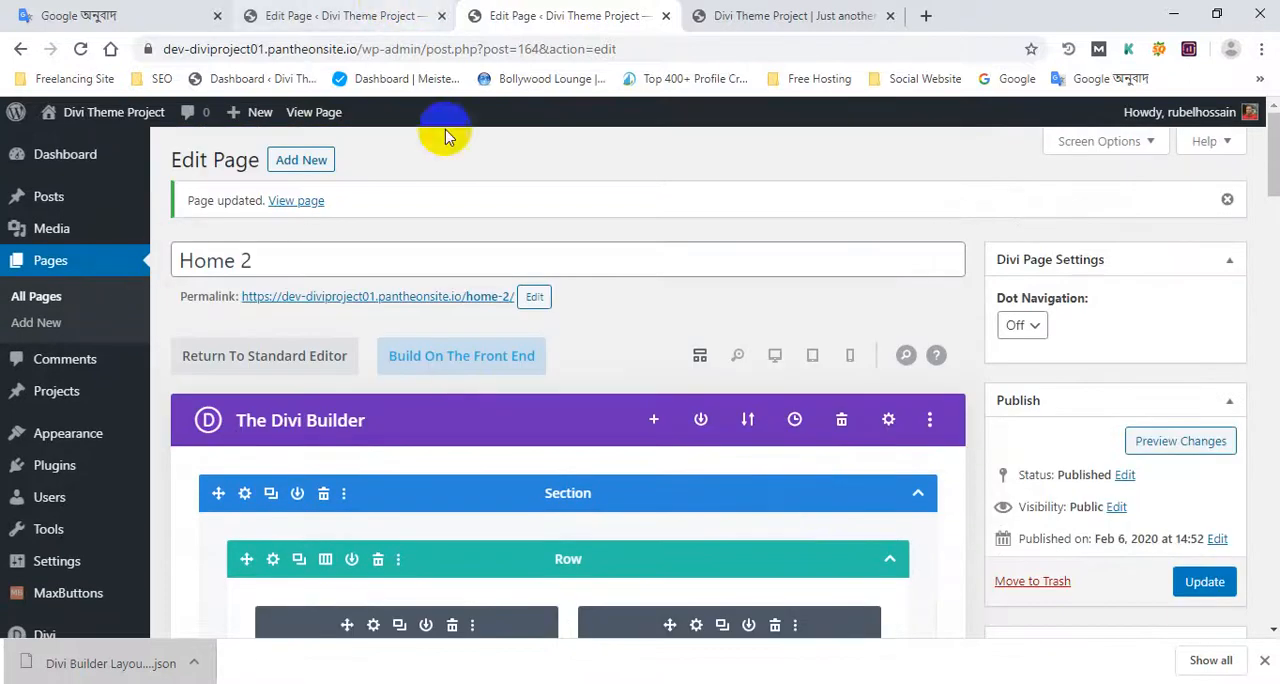
Step: Open the browser's download list and show the exported Divi Builder Layout (1).json in its folder
click(924, 13)
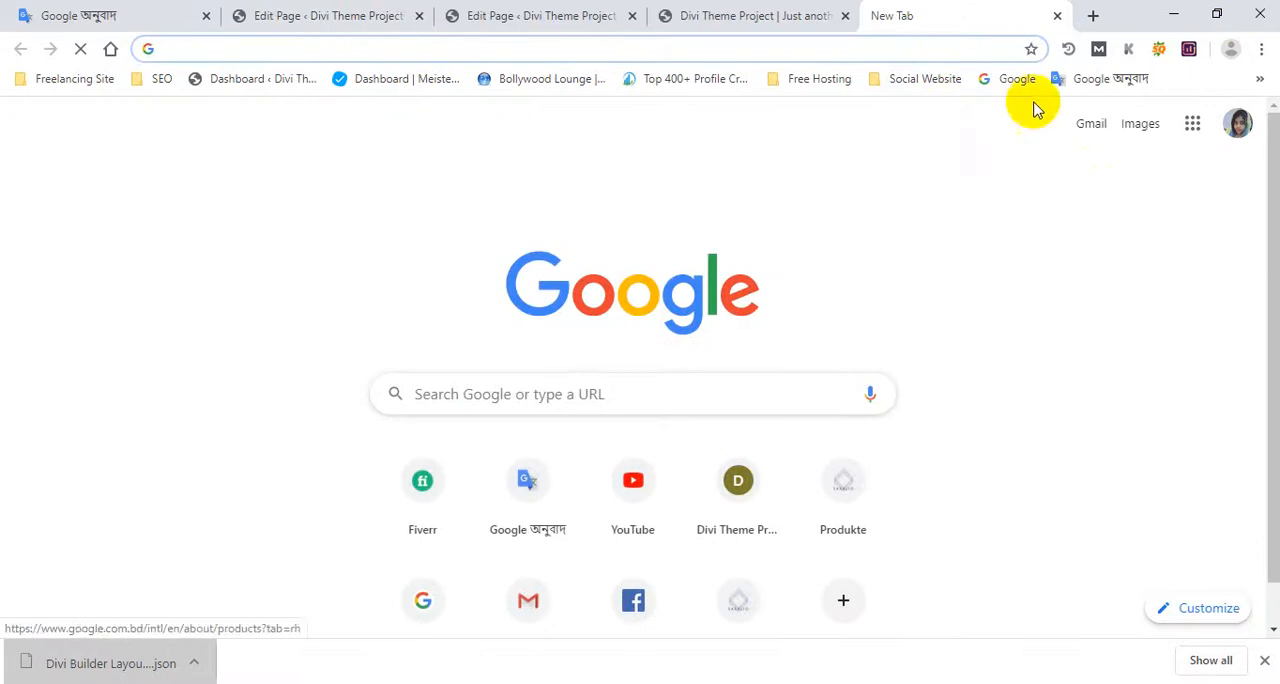
click(520, 14)
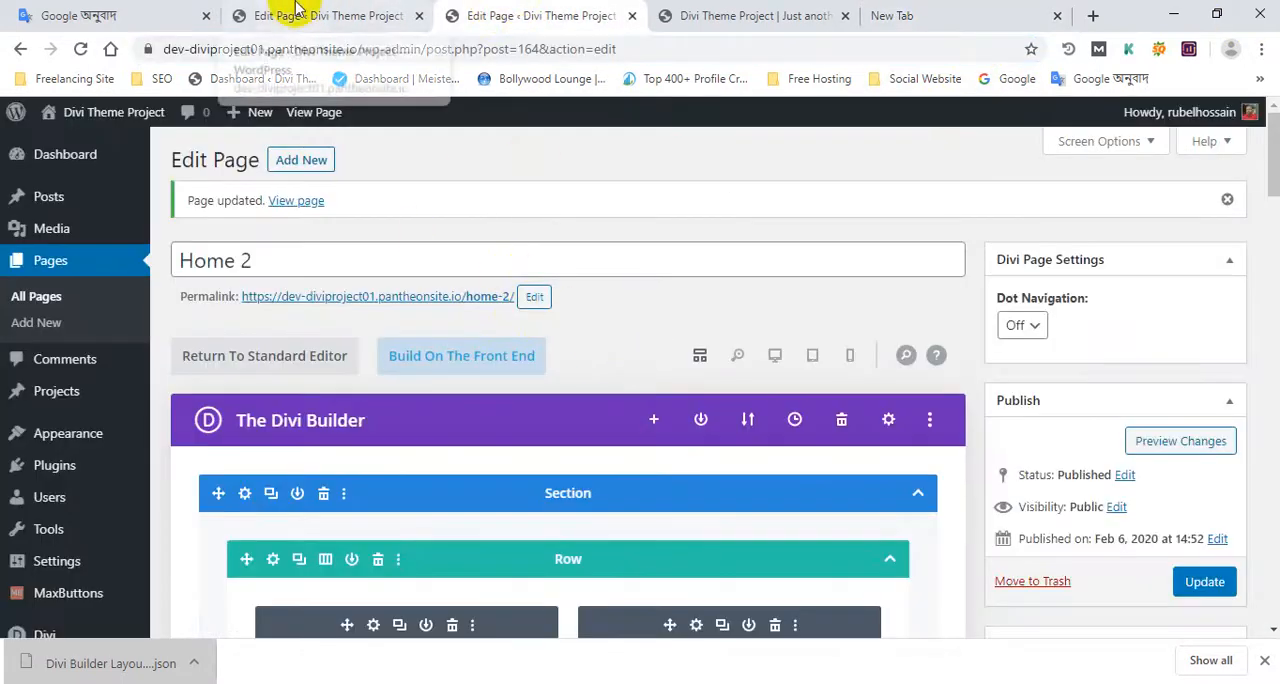
click(1210, 660)
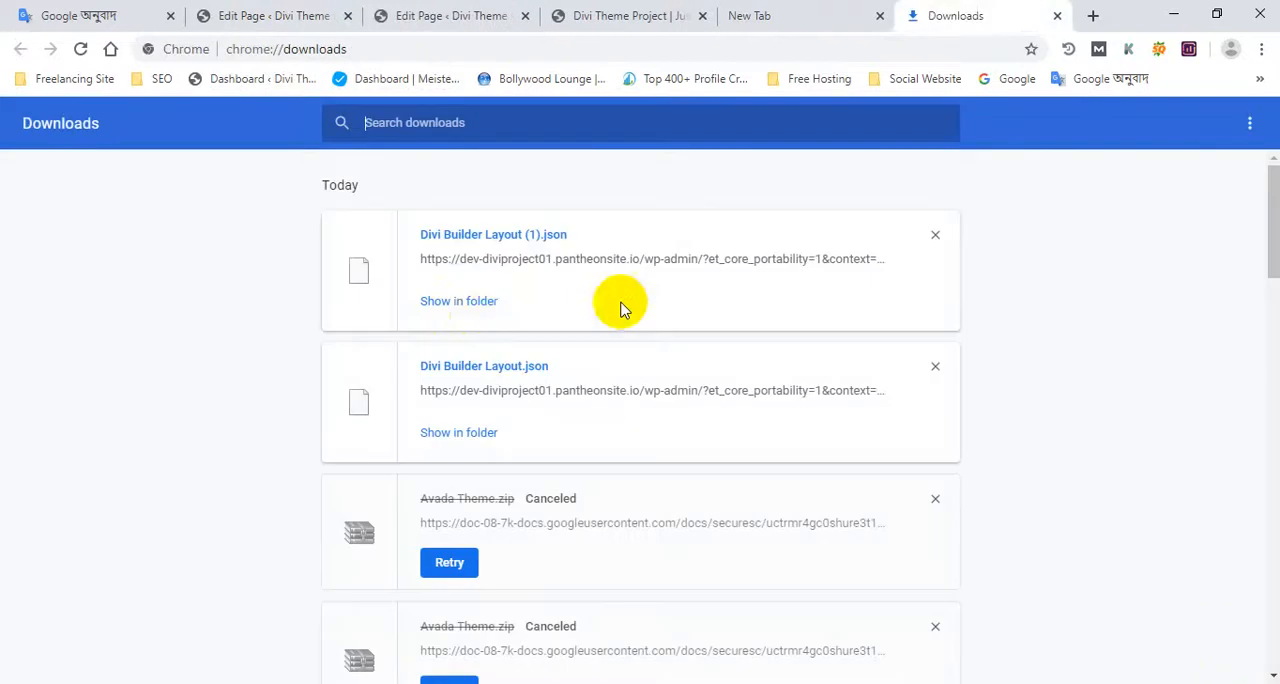
click(480, 301)
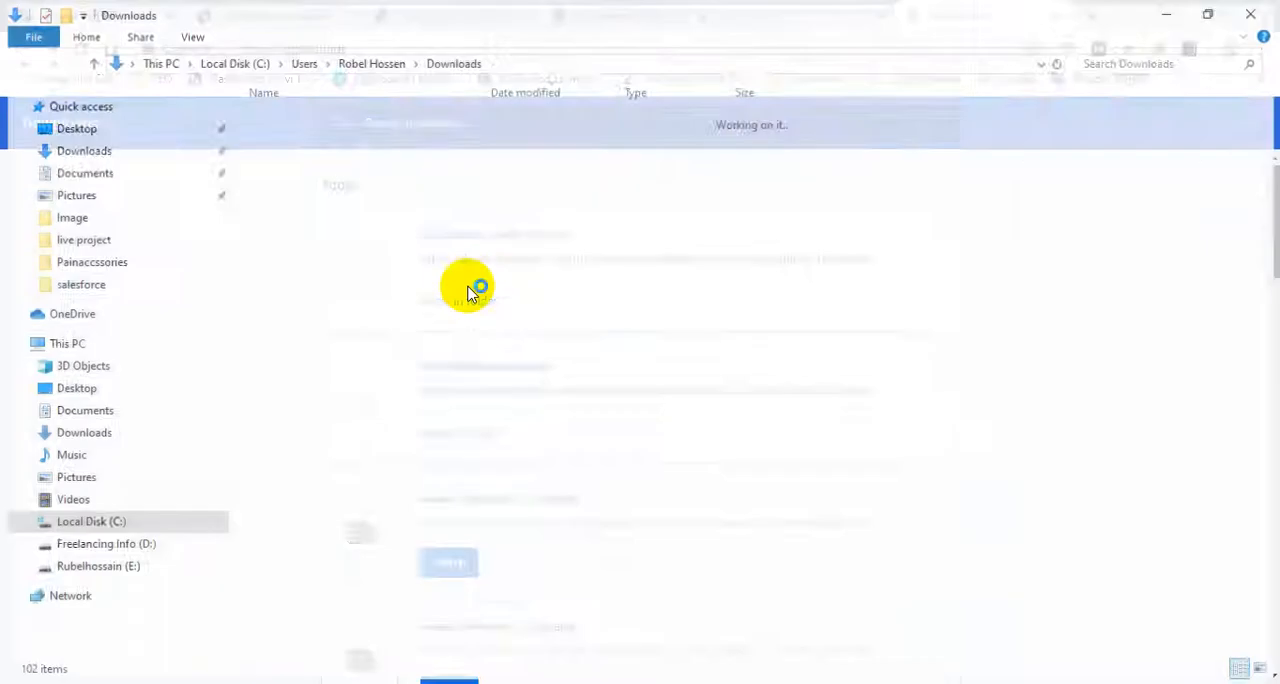
right_click(338, 146)
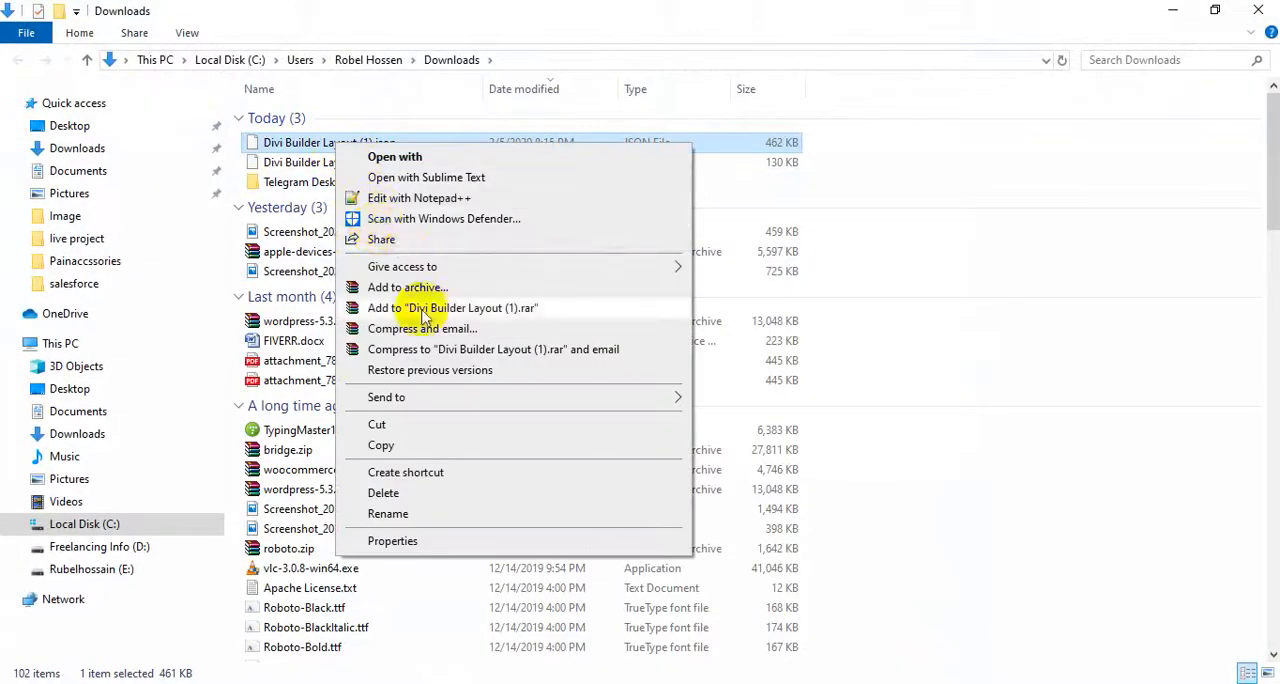
click(1063, 214)
click(357, 205)
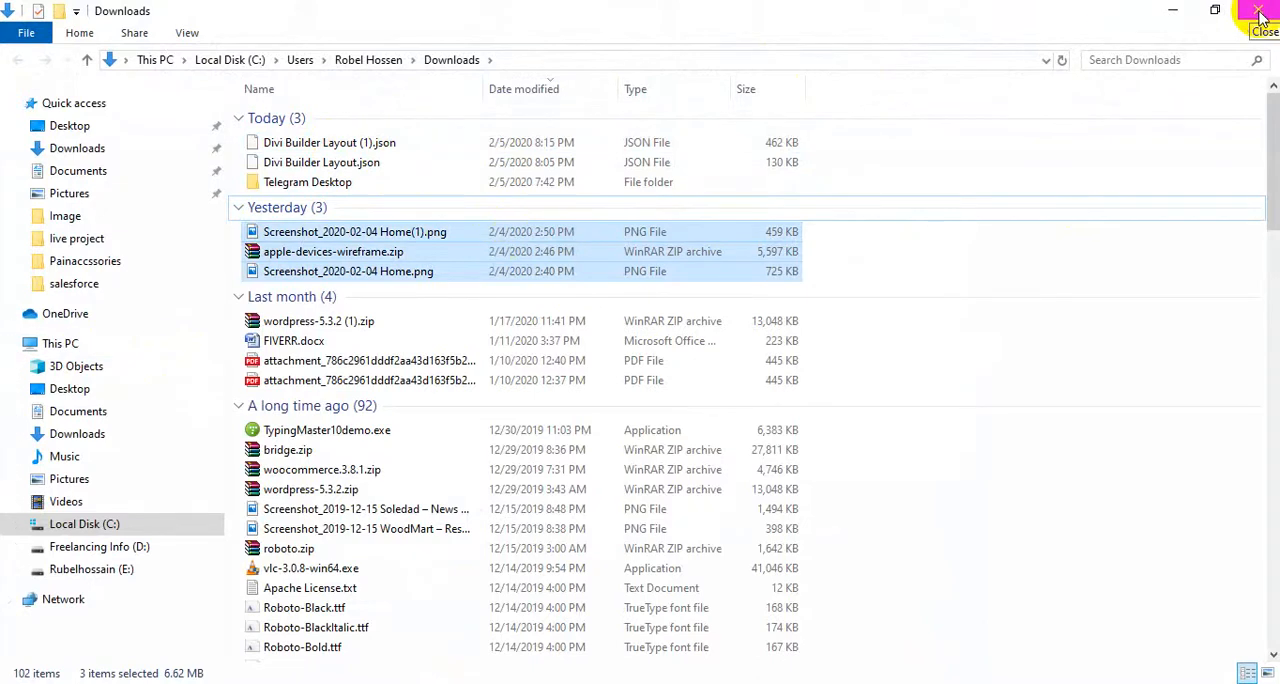
click(1083, 262)
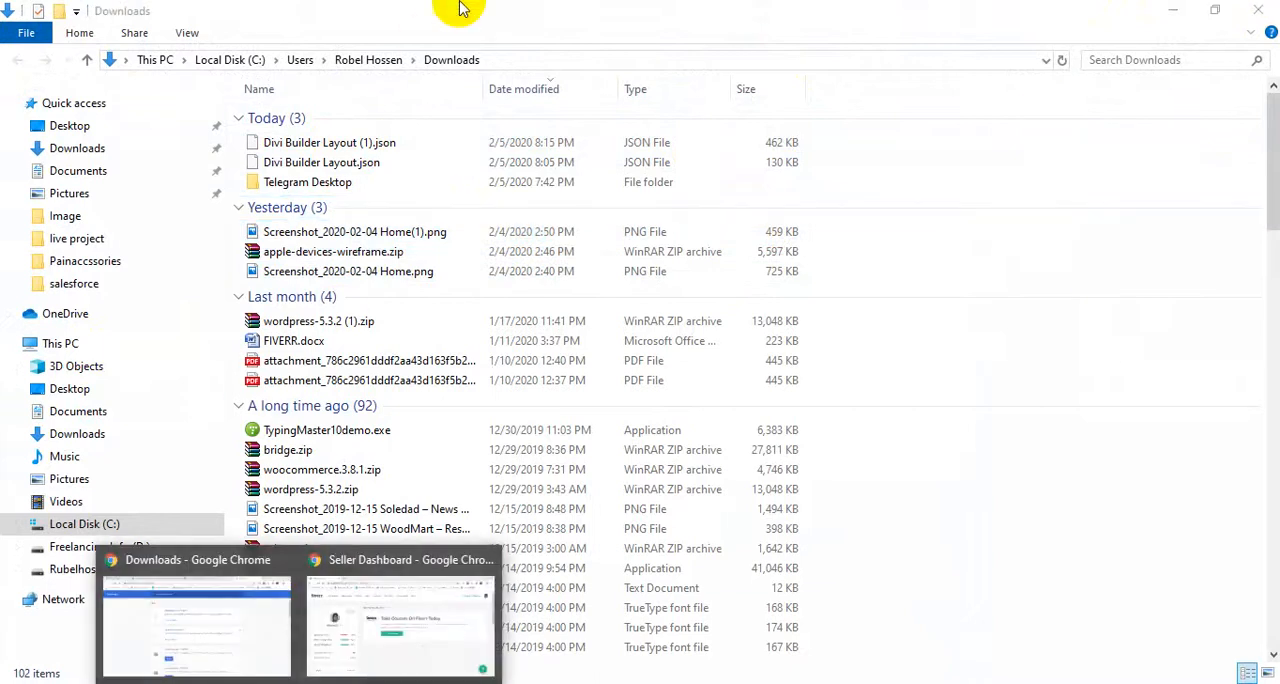
Step: Close the Fiverr seller dashboard window and return to the Home 2 page editor to check its layout
click(355, 585)
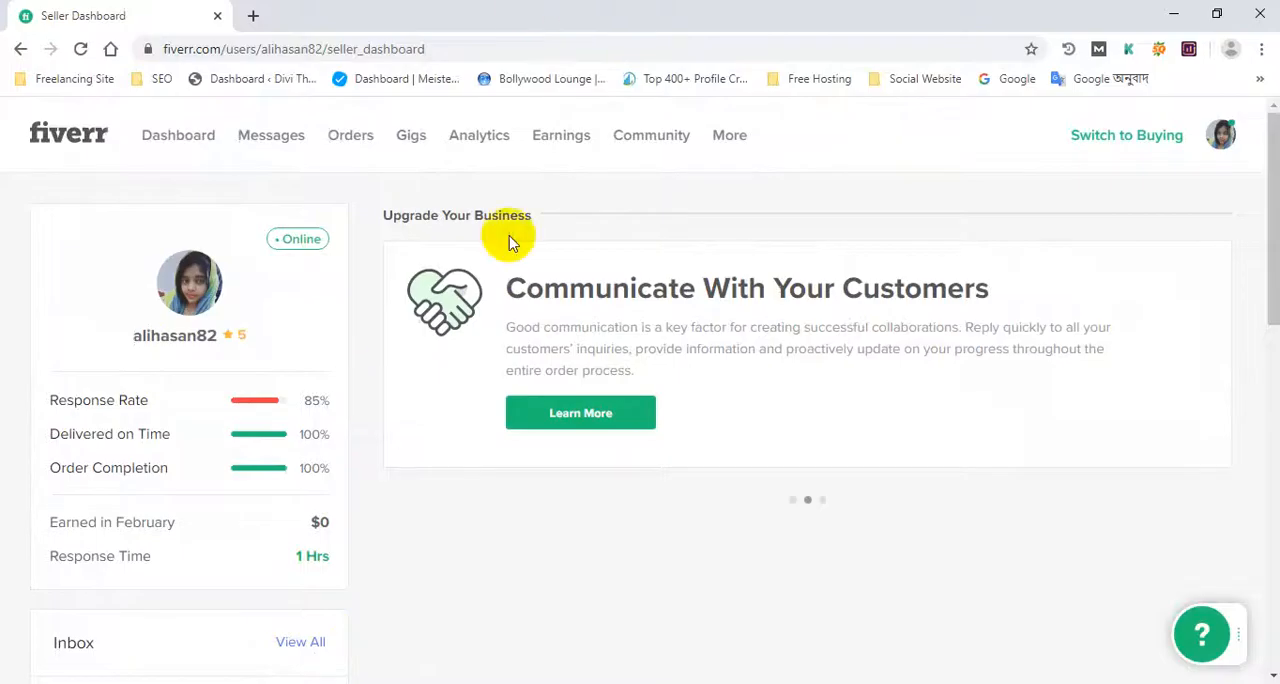
click(1262, 12)
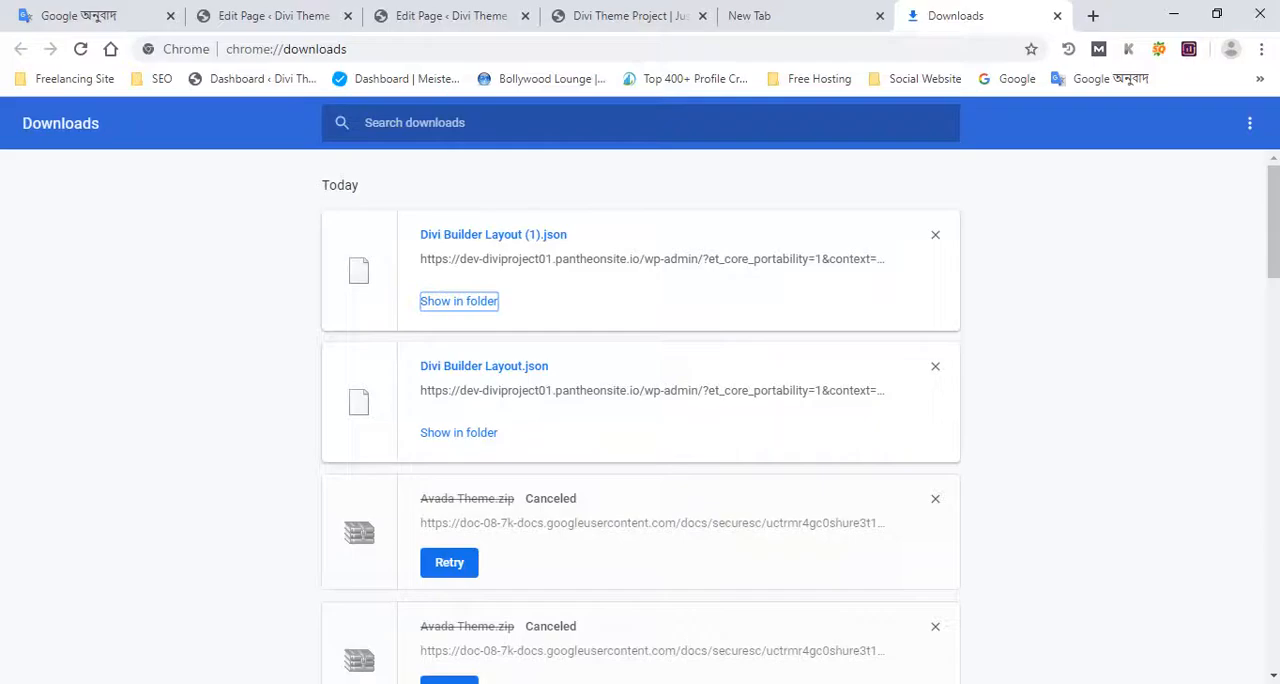
click(262, 15)
click(443, 13)
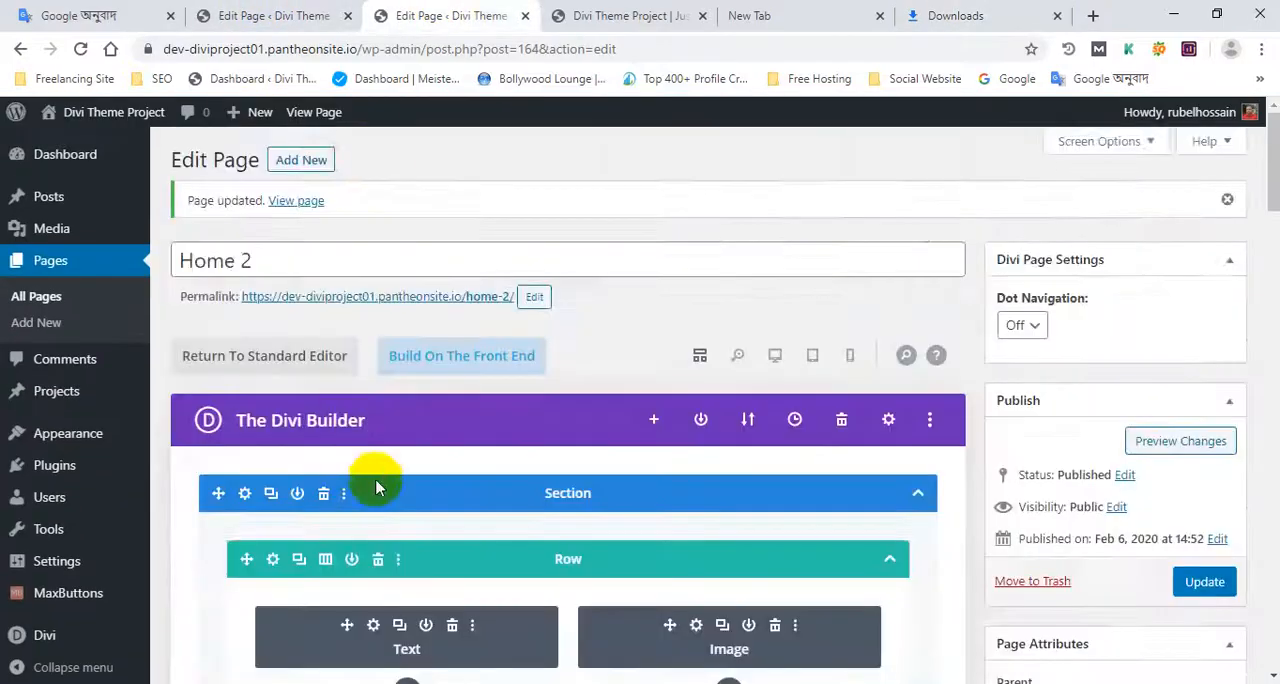
scroll(434, 376, down, 1)
scroll(422, 338, up, 1)
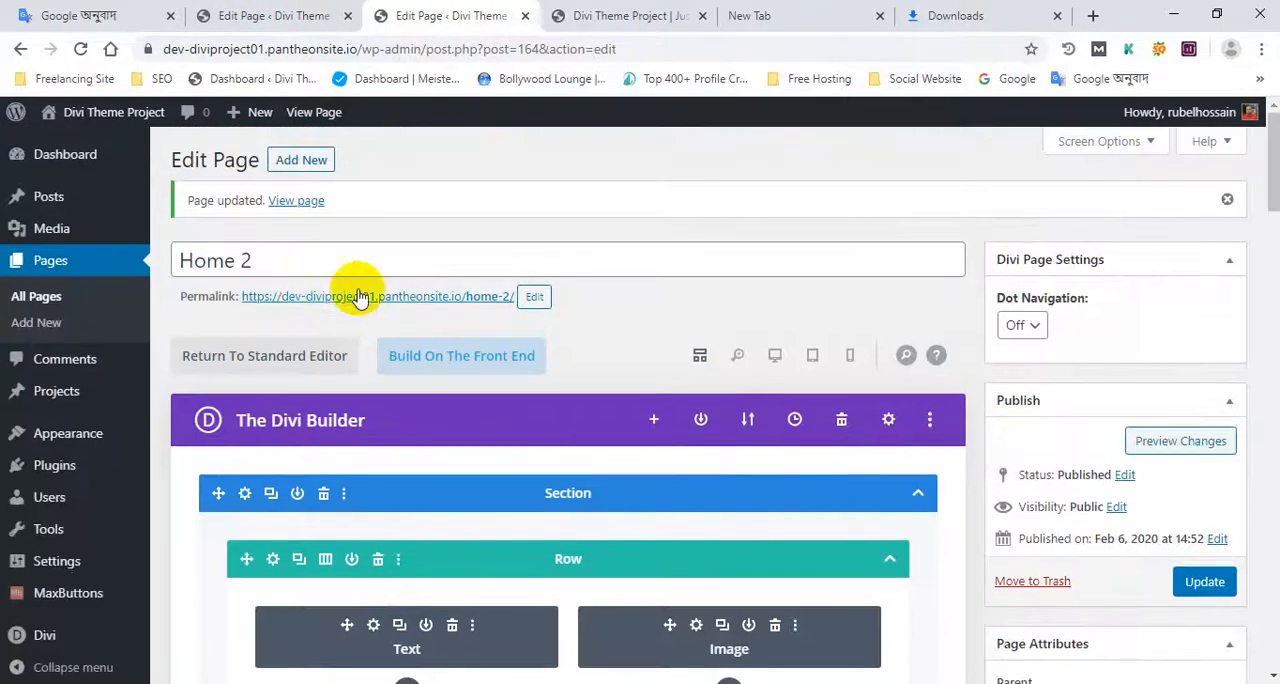
Step: Review the original live Divi Theme Project homepage from its header down to the customer logos
click(600, 14)
scroll(490, 335, down, 1)
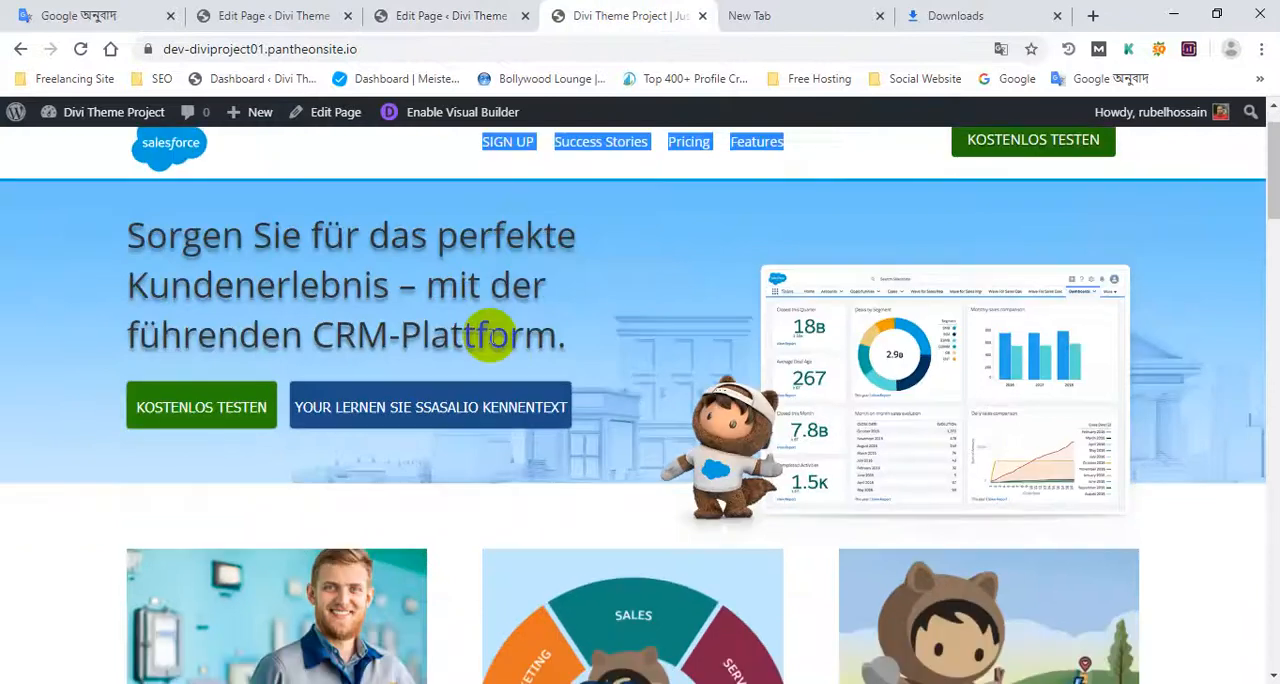
scroll(490, 335, up, 1)
click(335, 185)
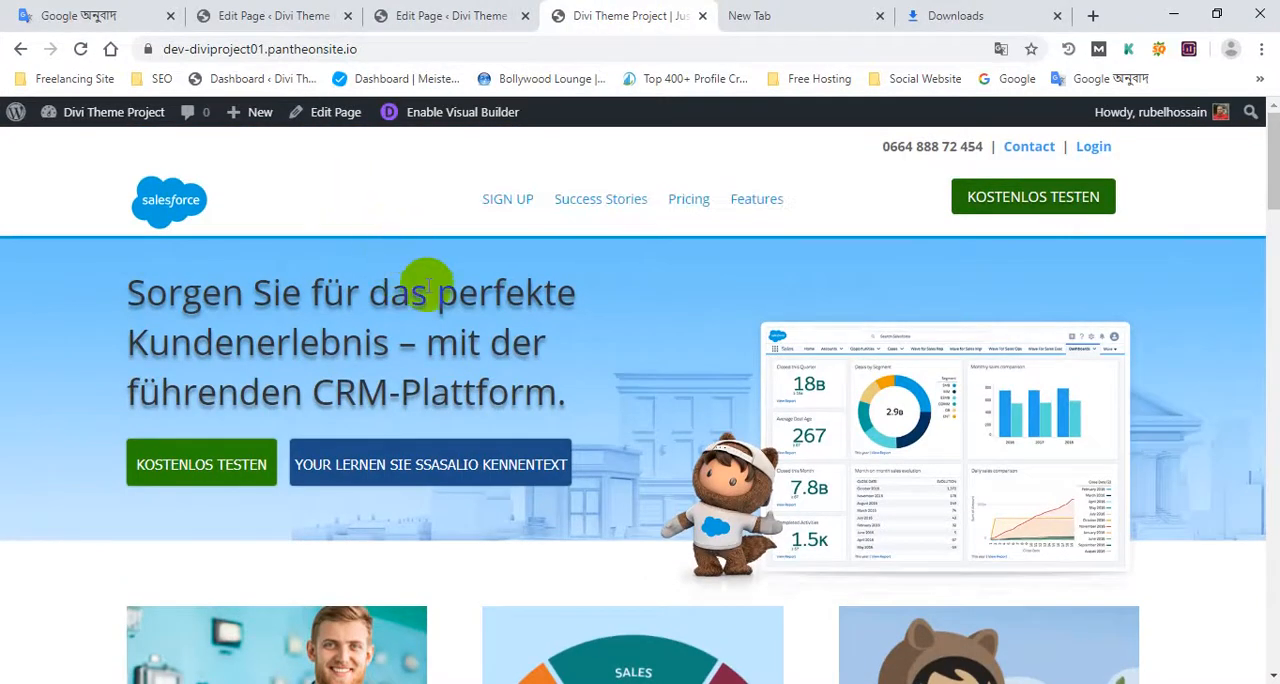
scroll(451, 434, down, 15)
scroll(453, 435, down, 20)
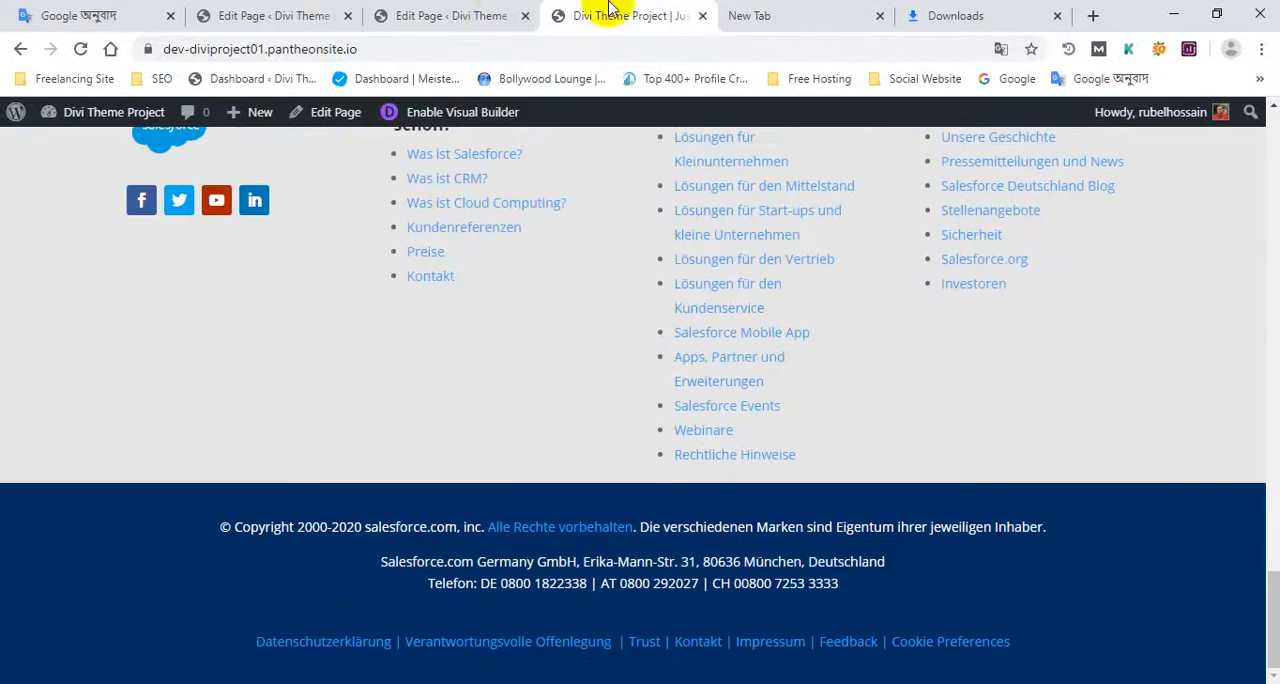
Step: Update the Home 2 page with the imported layout and open its live page in a new browser tab
click(452, 15)
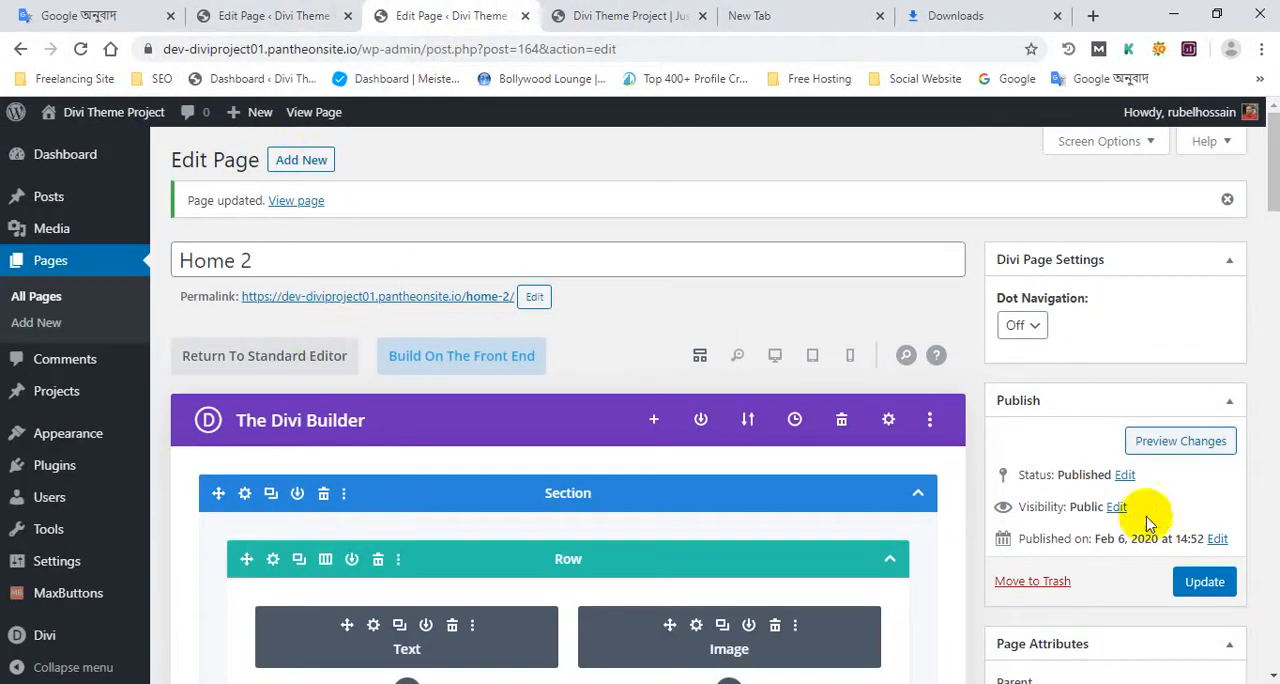
click(1216, 592)
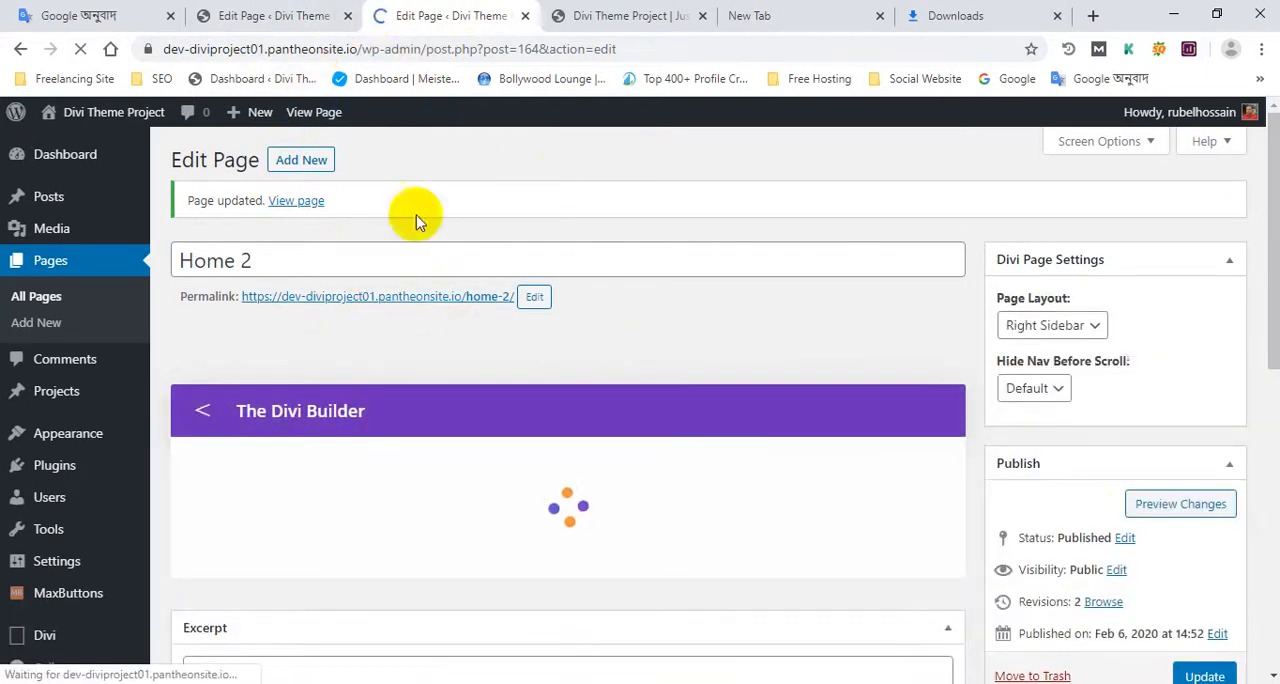
ctrl+click(461, 297)
click(578, 10)
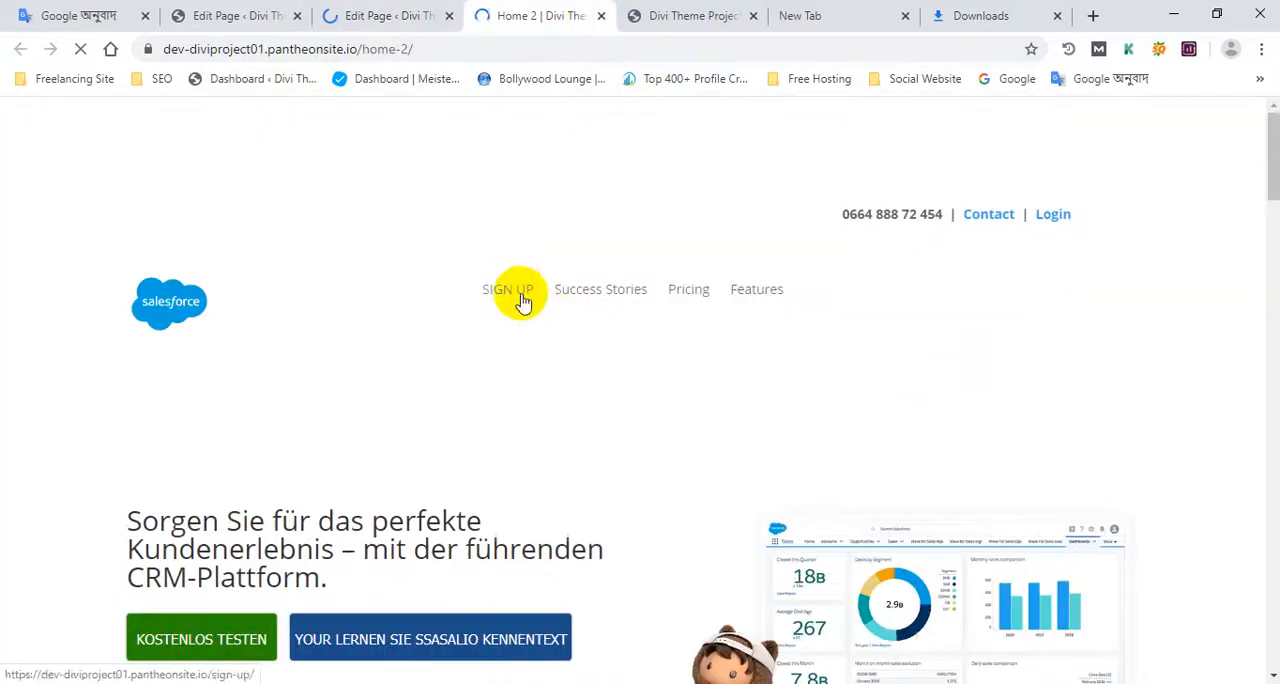
Step: Dismiss the translation prompt and examine the live Home 2 page from header to footer against the original homepage design
scroll(532, 258, down, 20)
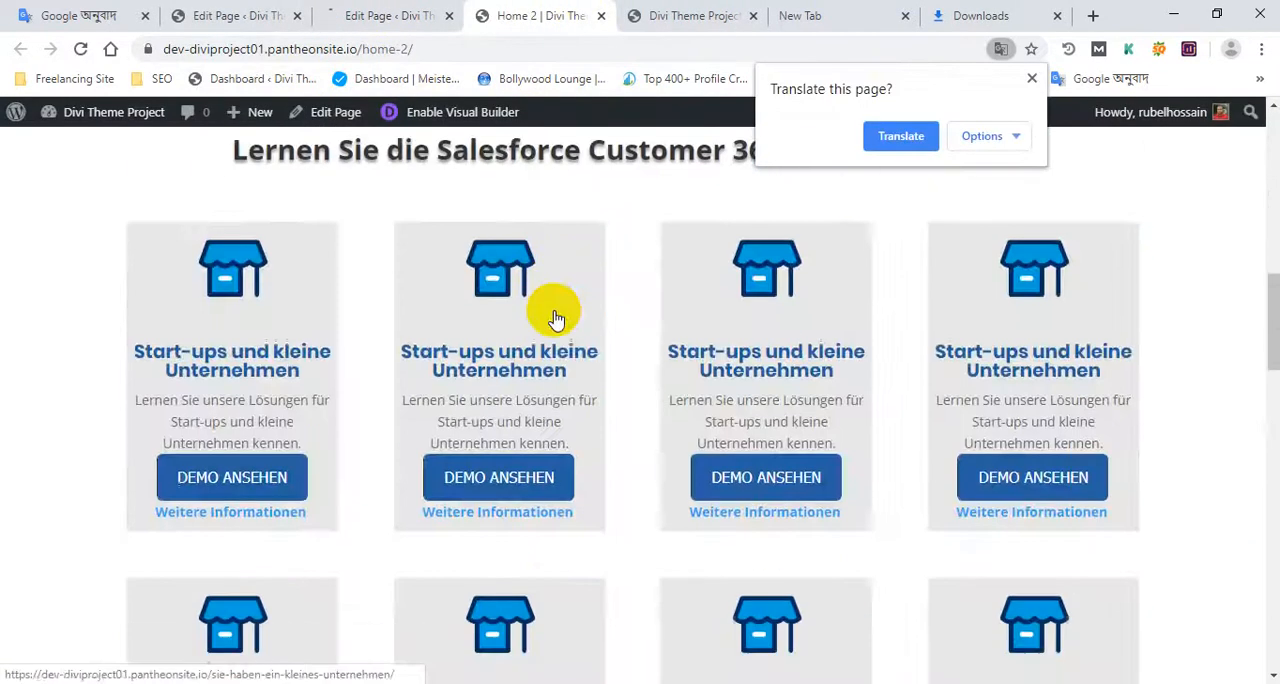
scroll(563, 313, down, 5)
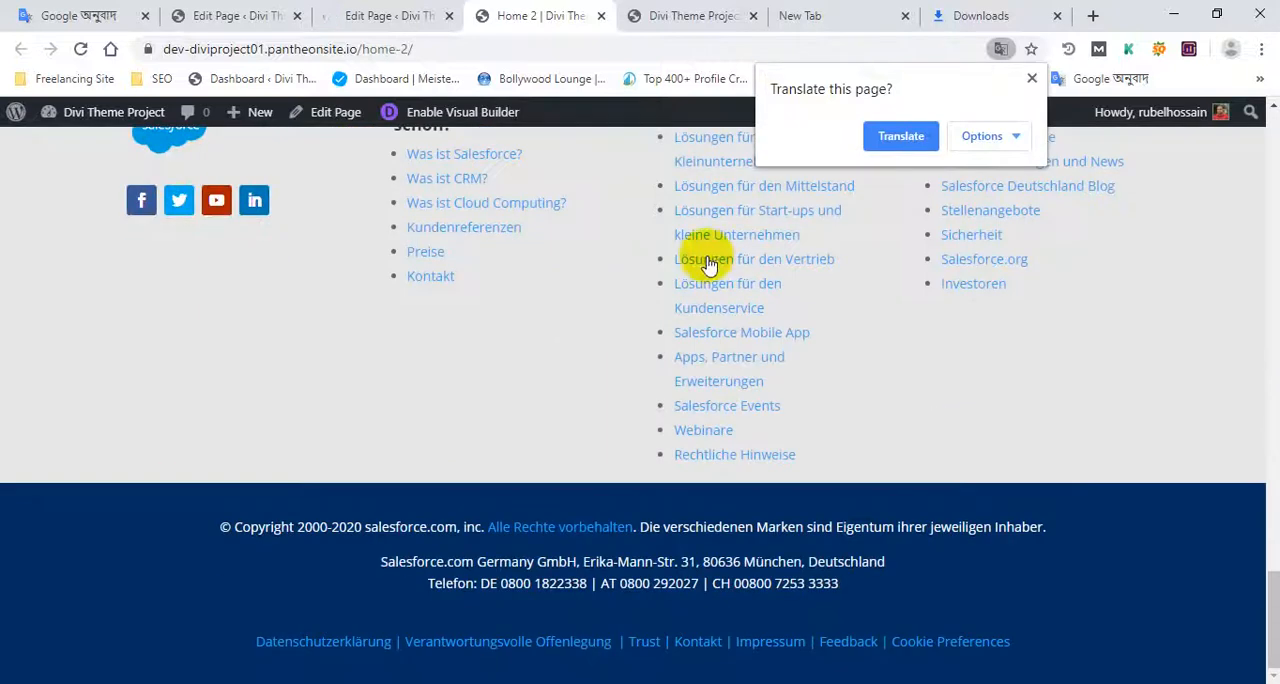
click(1032, 78)
scroll(449, 309, up, 12)
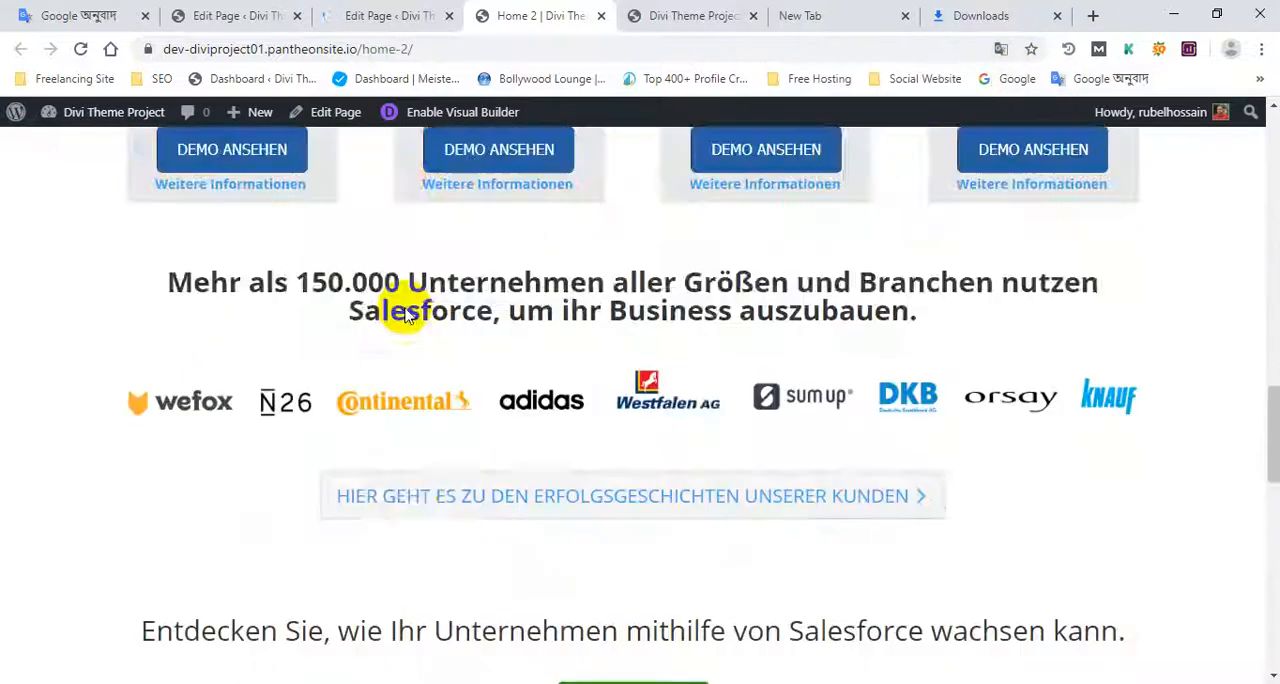
scroll(405, 315, up, 15)
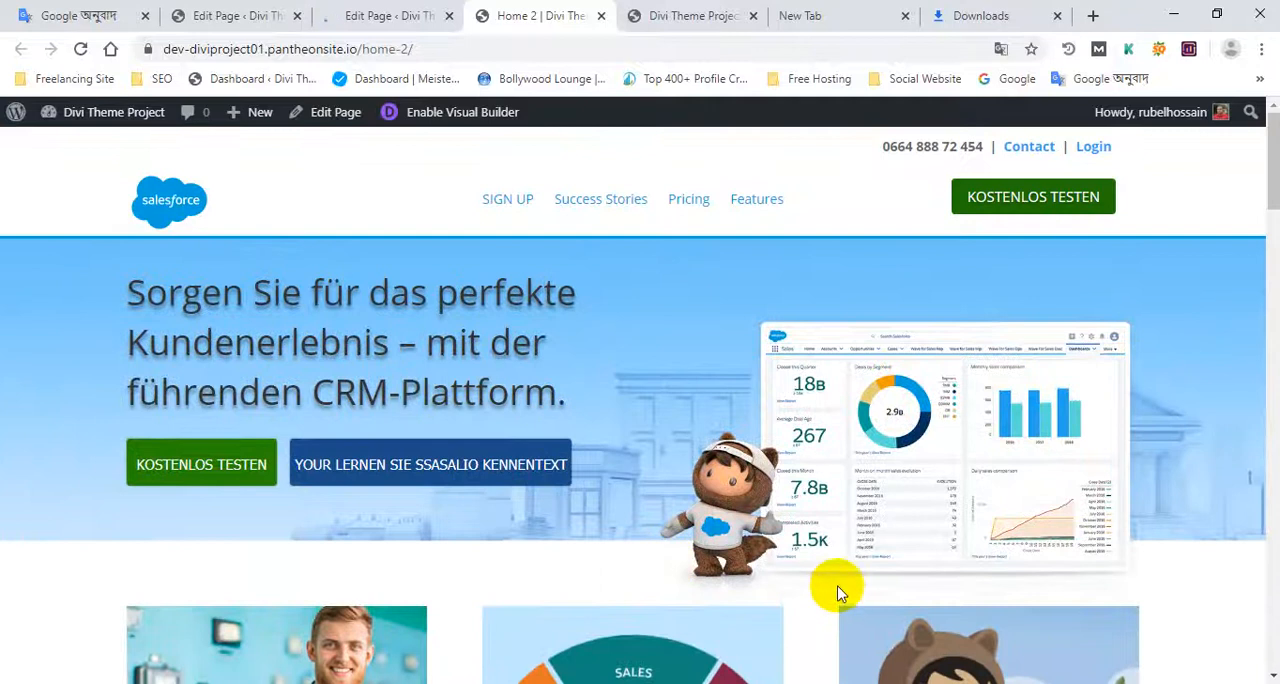
scroll(838, 594, down, 15)
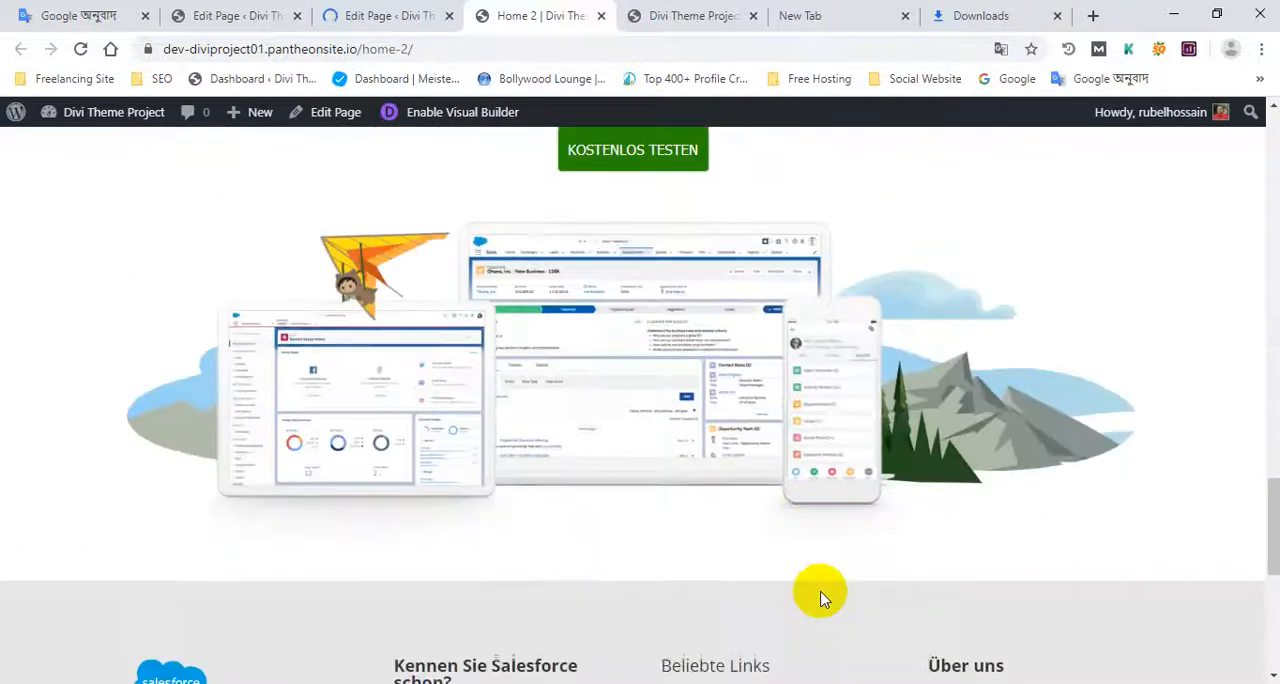
scroll(820, 598, down, 5)
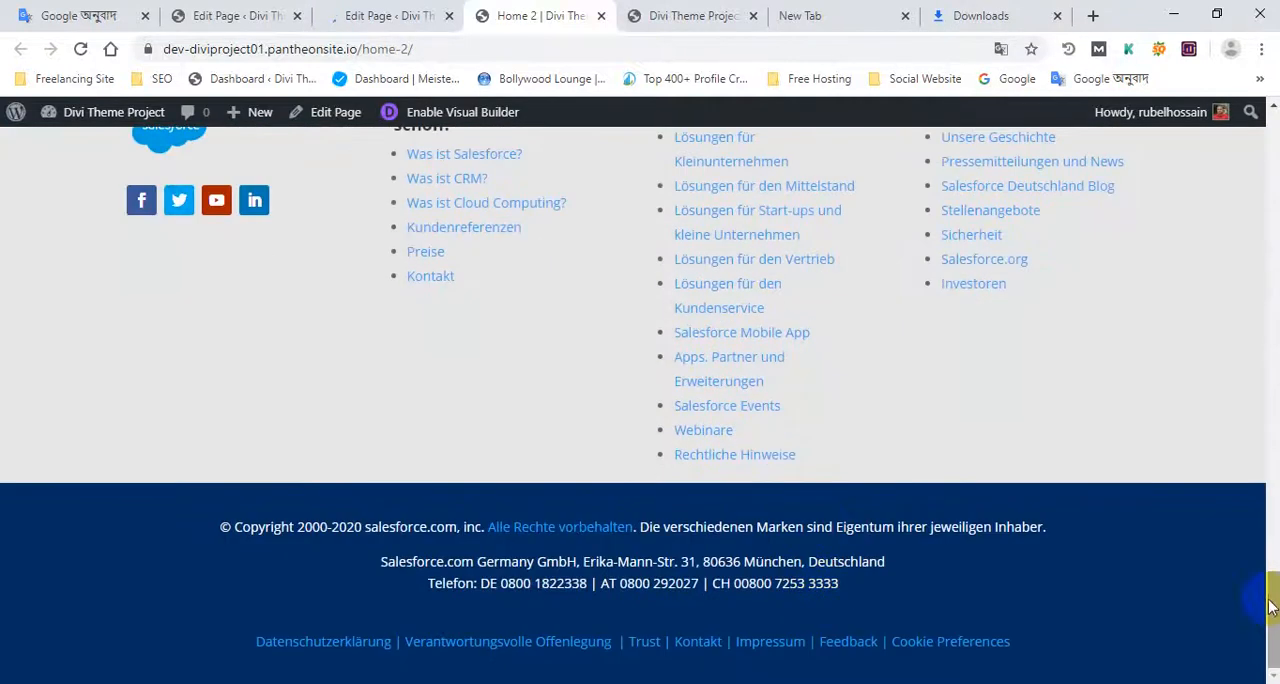
drag(1271, 606, 1270, 160)
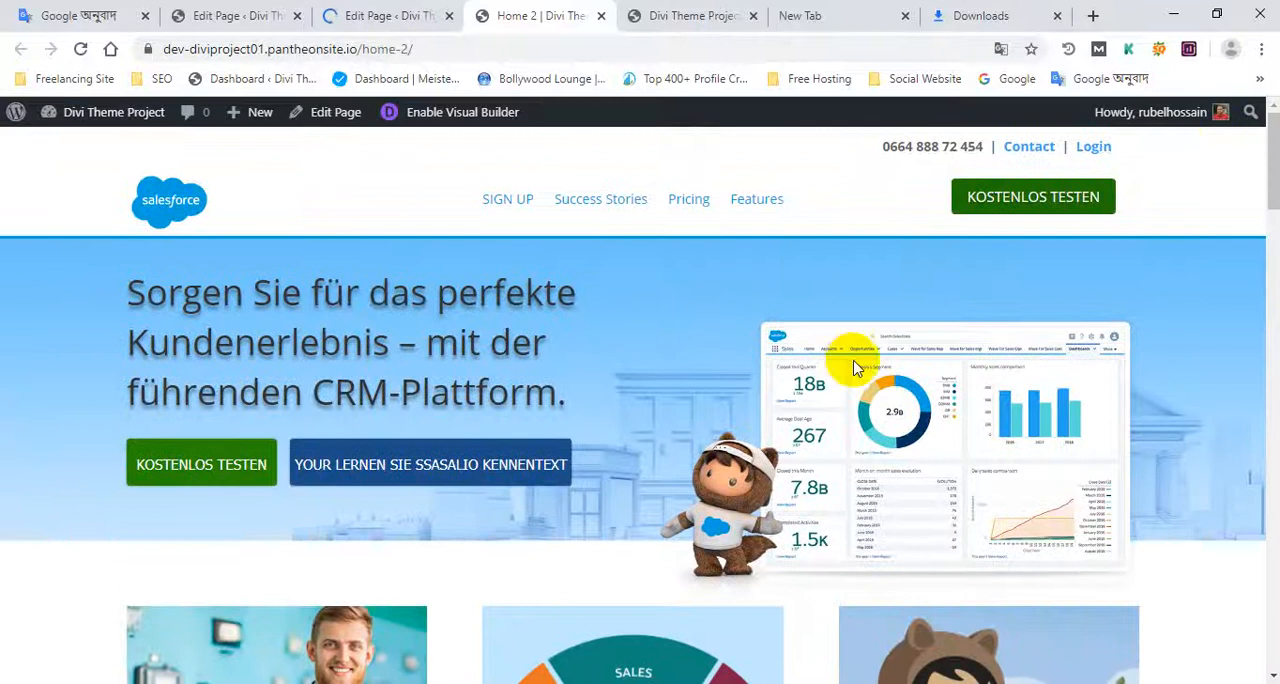